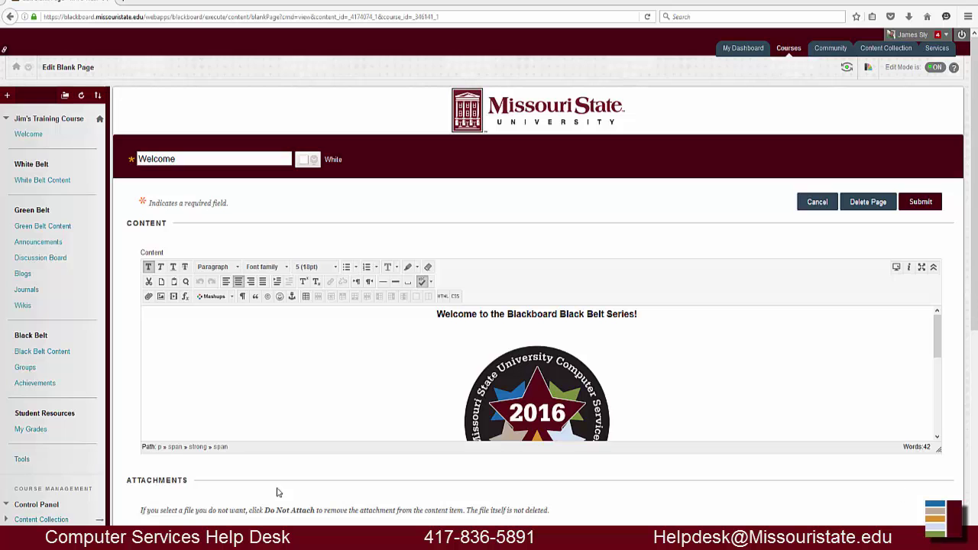
Show the Evaluation tools in the course's Control Panel
scroll(102, 481, down, 5)
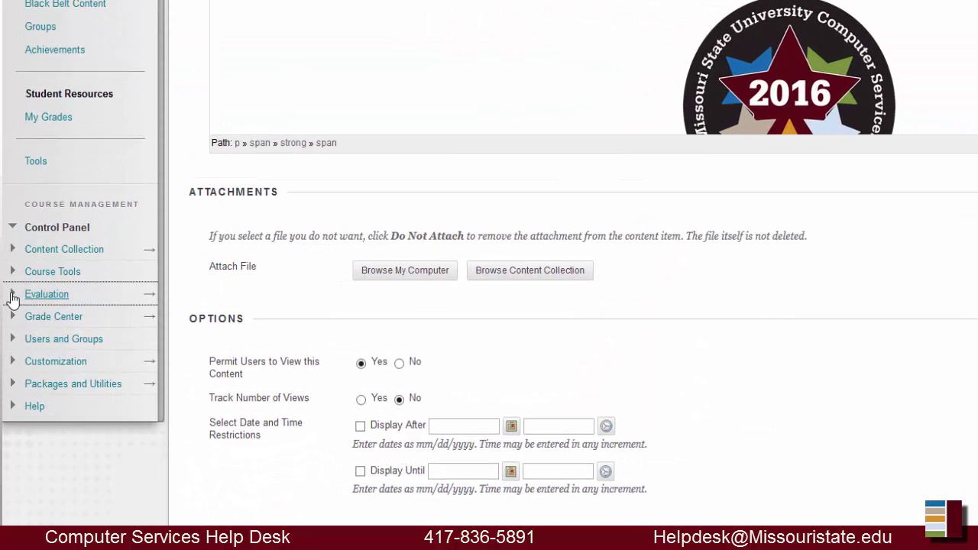
click(12, 297)
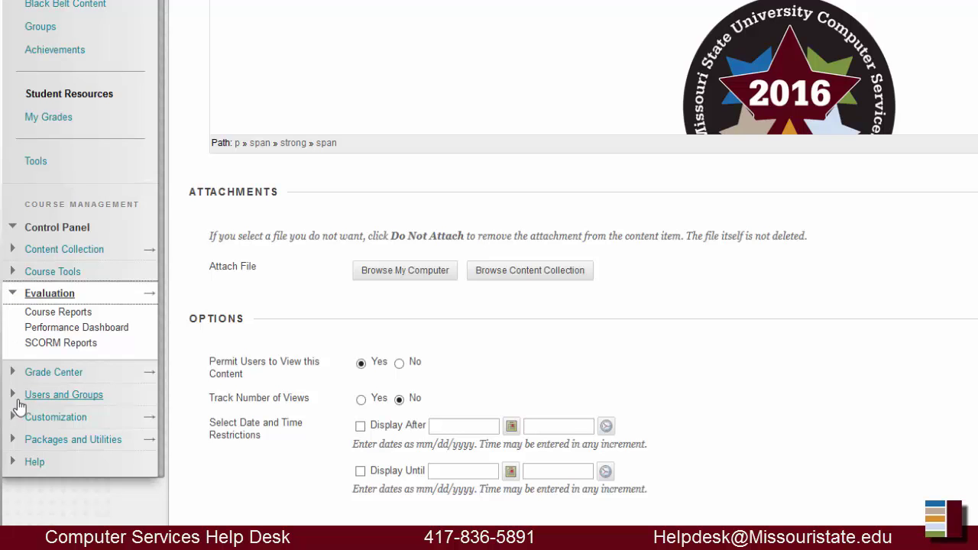
click(55, 417)
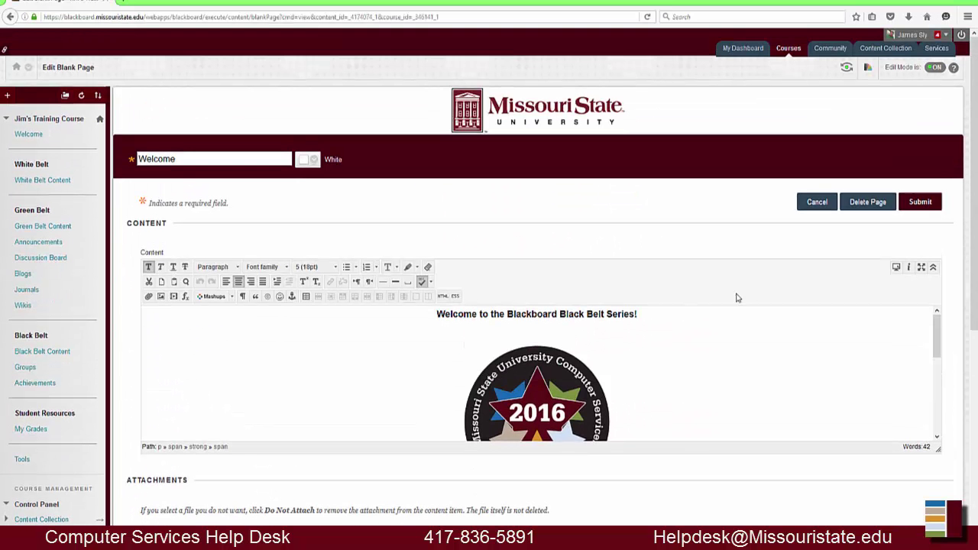
Open the Retention Center from the global account navigation and start risk tracking for the training course
click(914, 36)
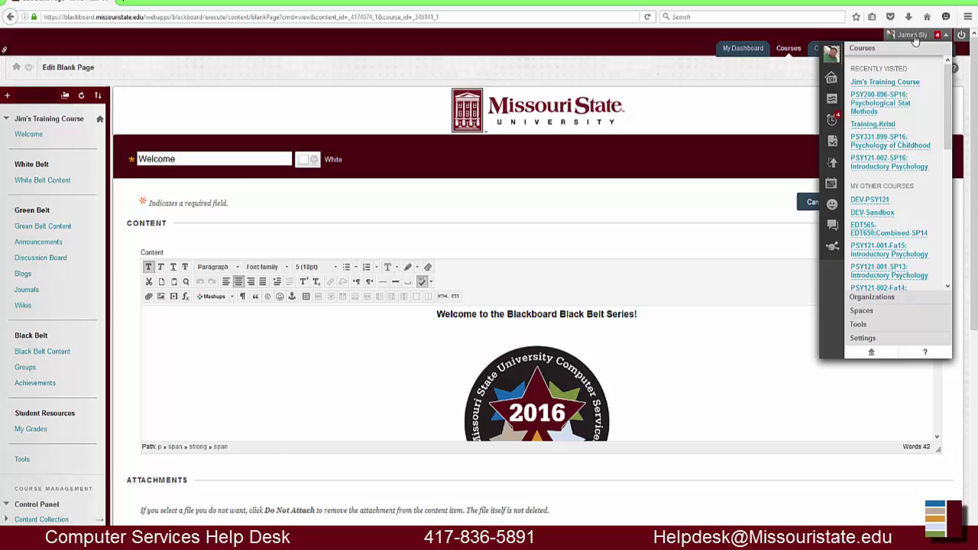
click(833, 164)
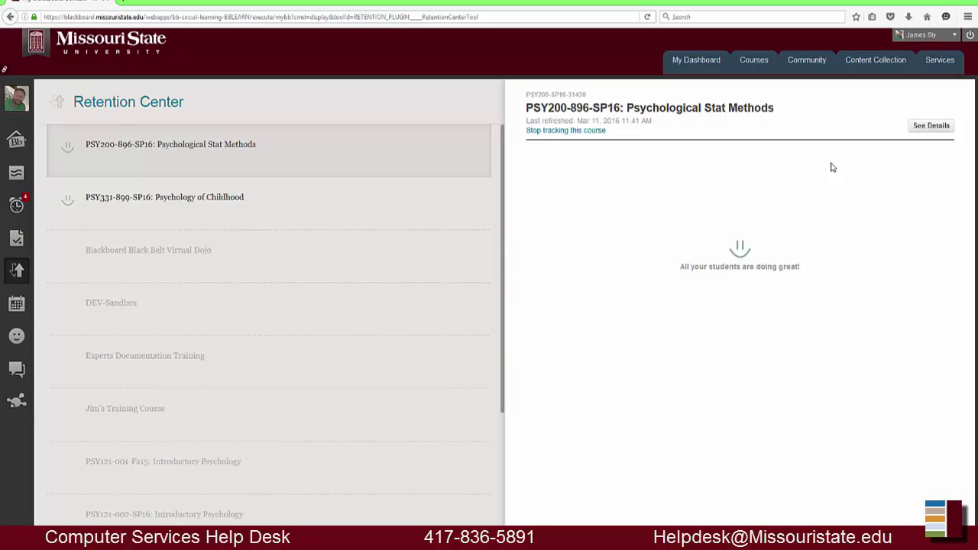
click(160, 409)
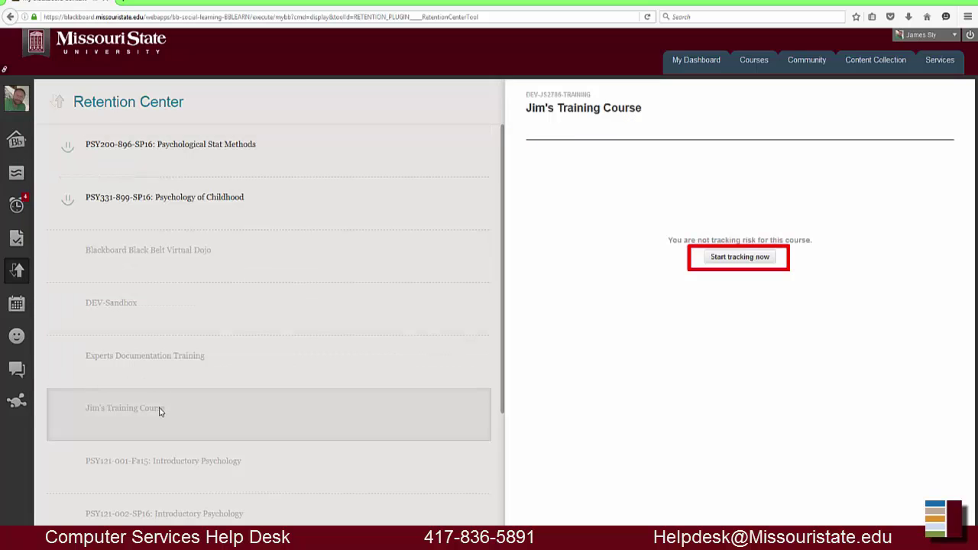
click(723, 259)
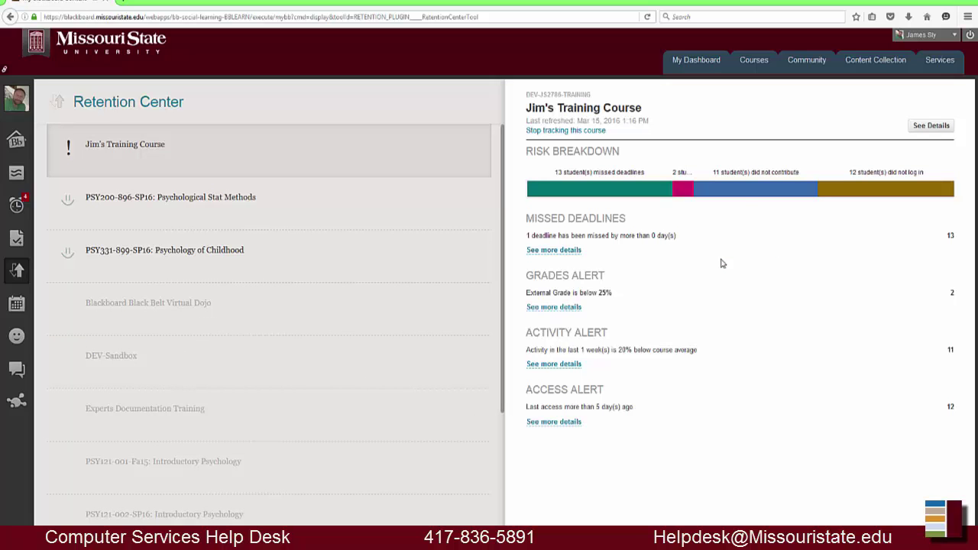
Open the training course's own Retention Center from the Evaluation tools
click(902, 38)
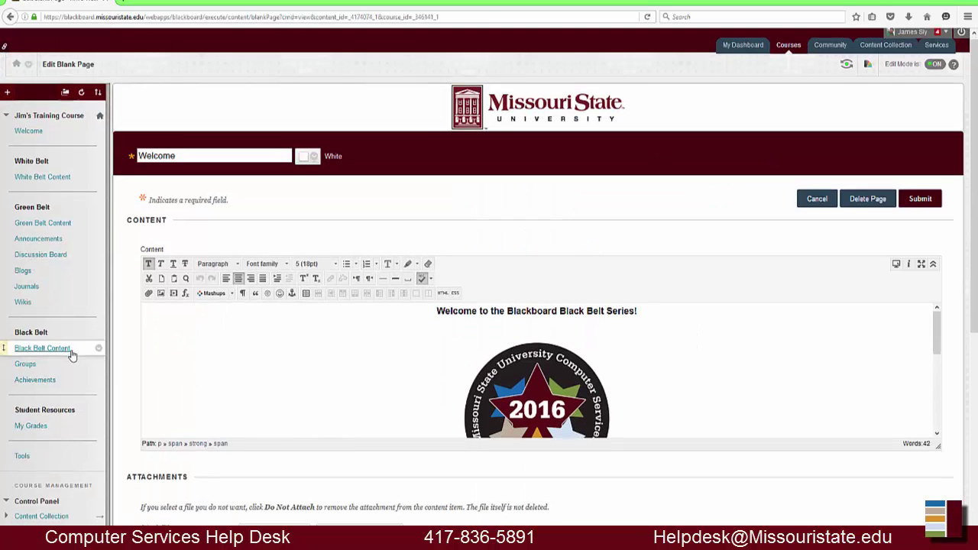
scroll(71, 353, down, 3)
click(72, 343)
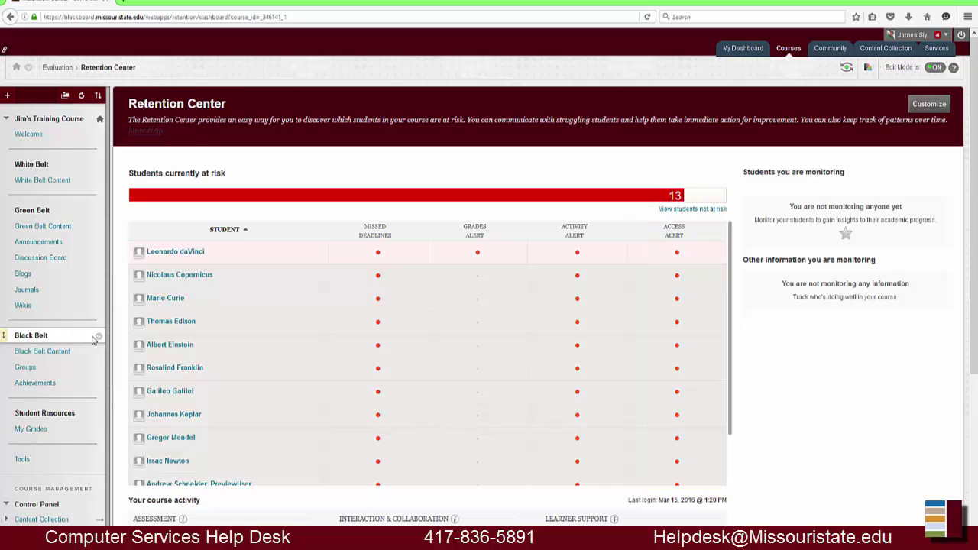
Review the Retention Center's customization rules and the rule types that can be created, and return to the Retention Center
click(920, 107)
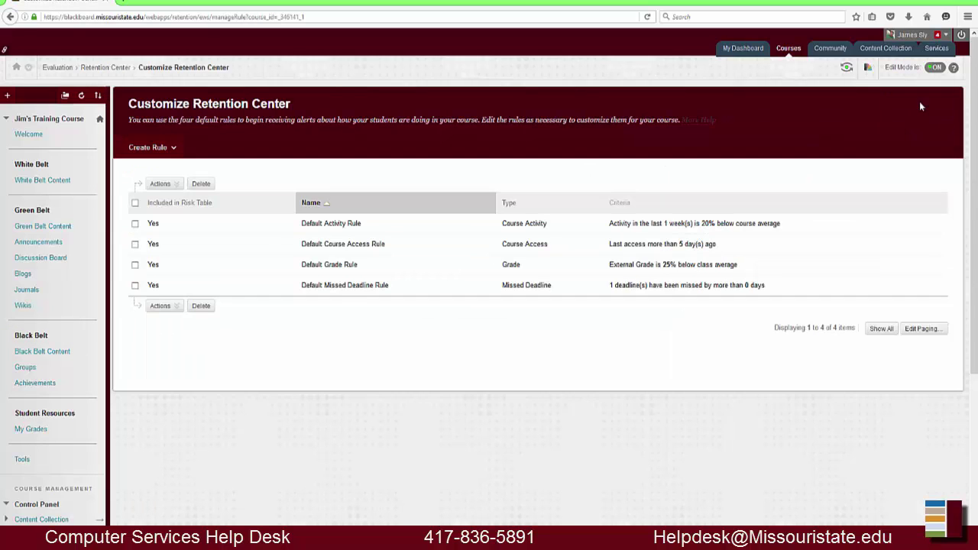
click(159, 148)
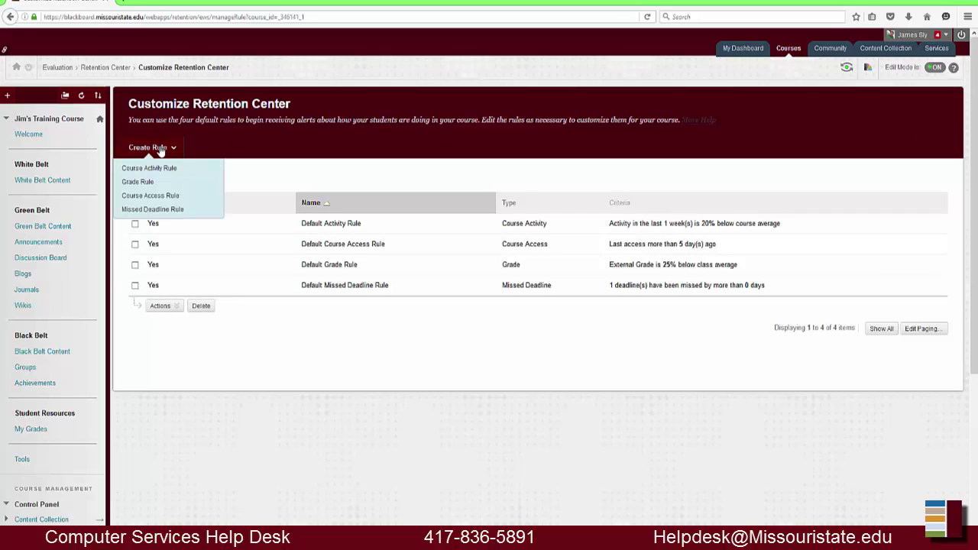
click(115, 68)
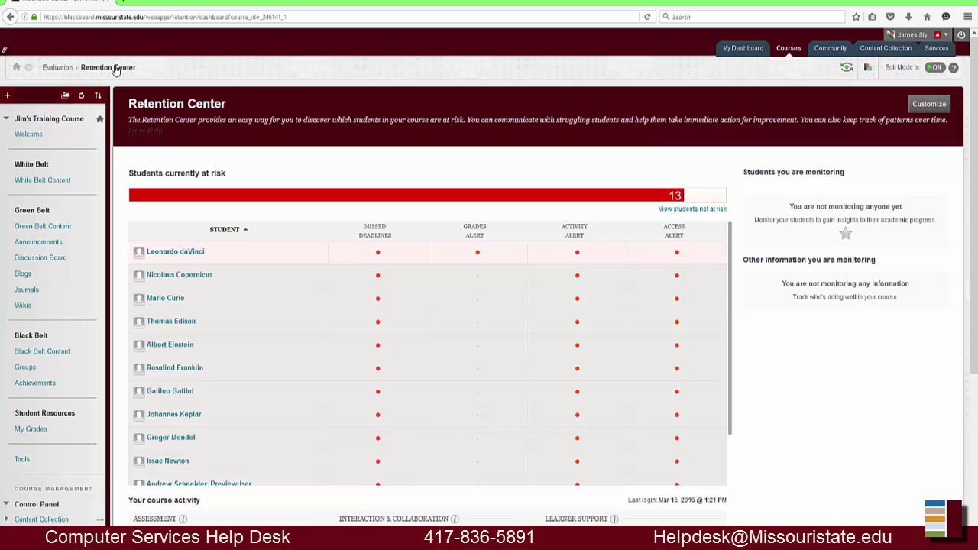
Check the first listed student's missed-deadline risk factors and late submissions, and close the details
click(379, 255)
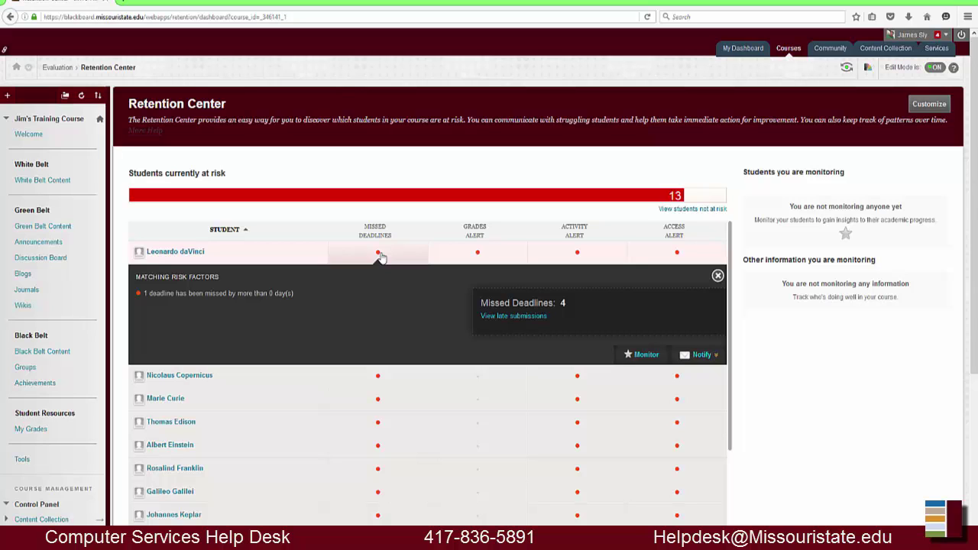
click(531, 319)
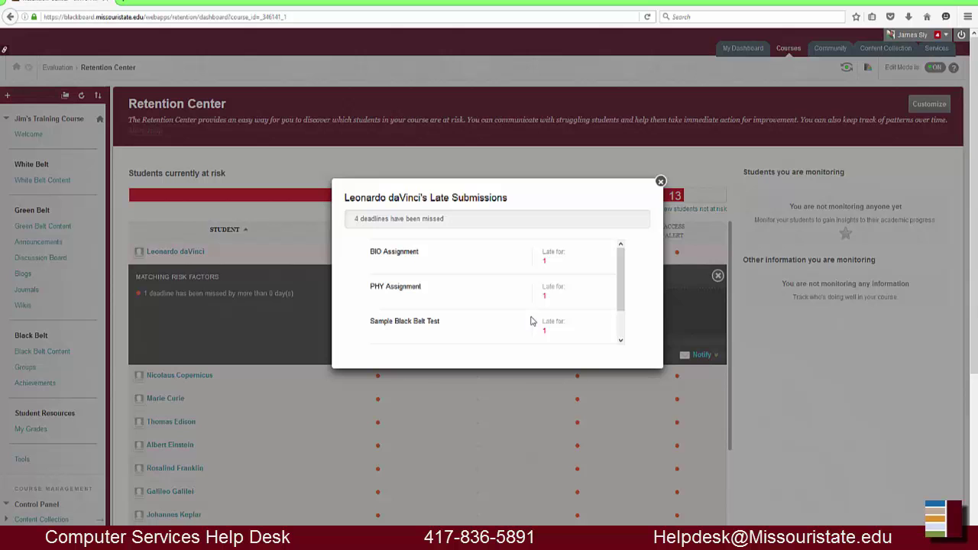
click(661, 182)
click(718, 277)
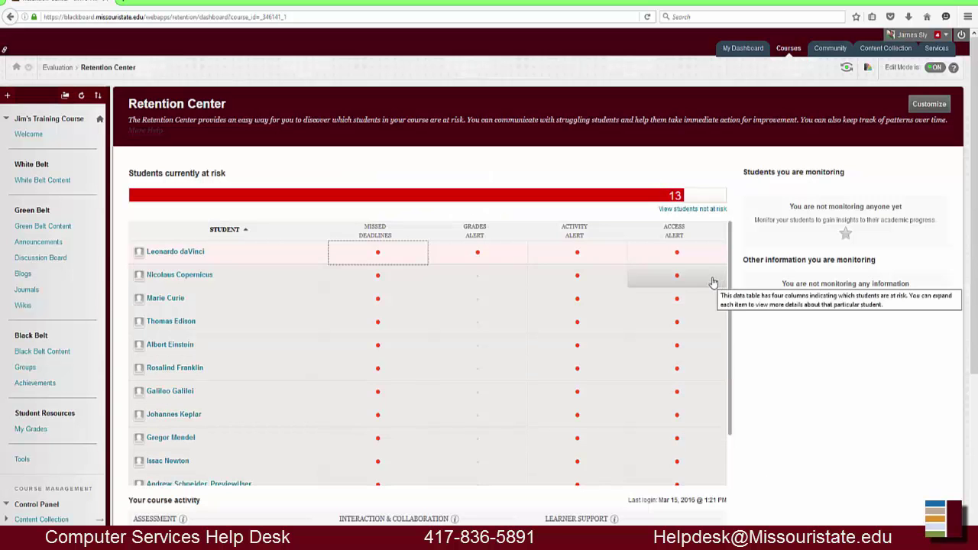
Check the first listed student's grades, activity and access alert details, and close them
click(468, 256)
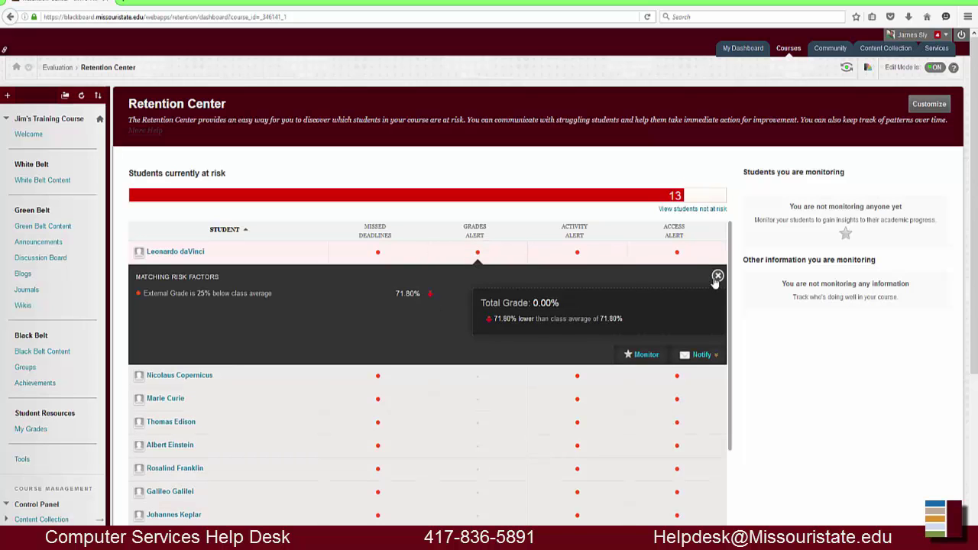
click(470, 255)
click(577, 254)
click(677, 254)
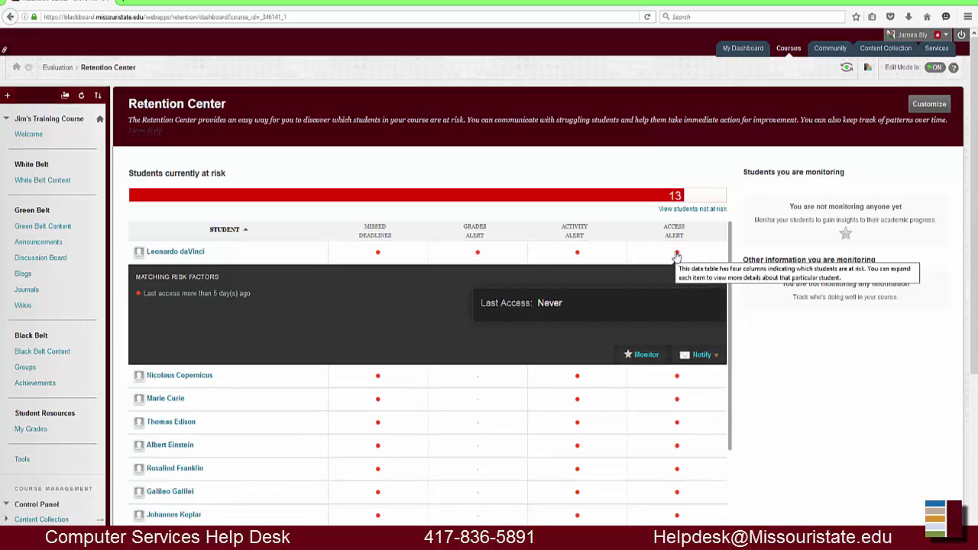
click(719, 277)
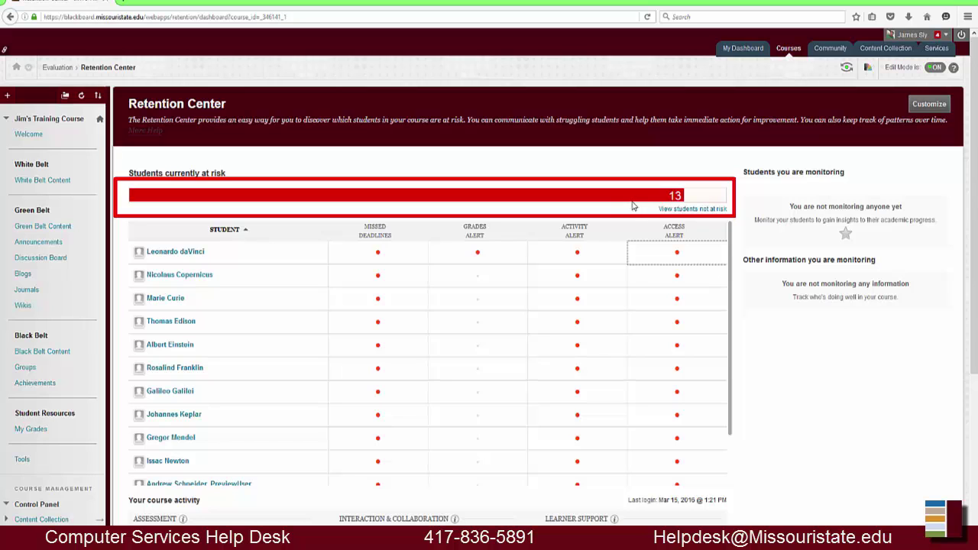
Break the at-risk bar down by risk factor and examine each coloured segment
mouse_move(632, 203)
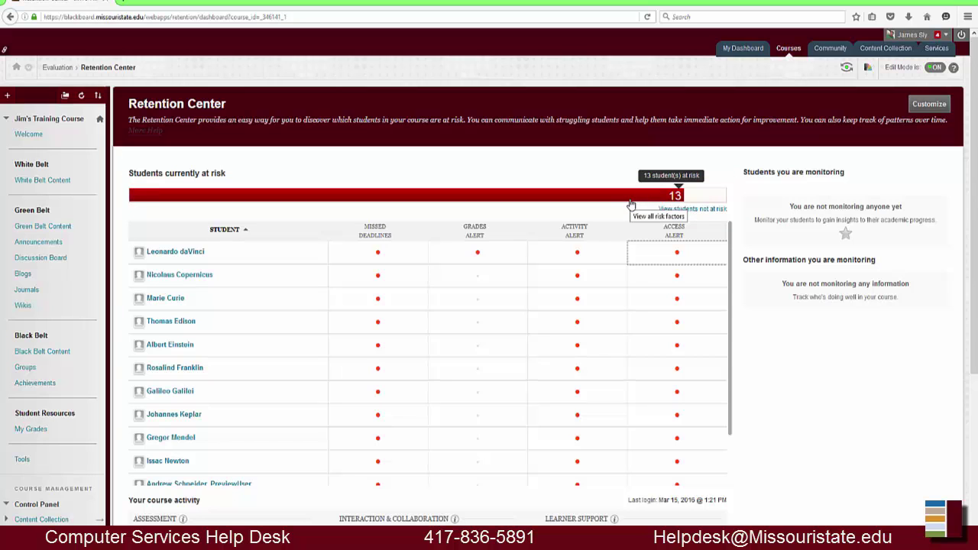
click(602, 198)
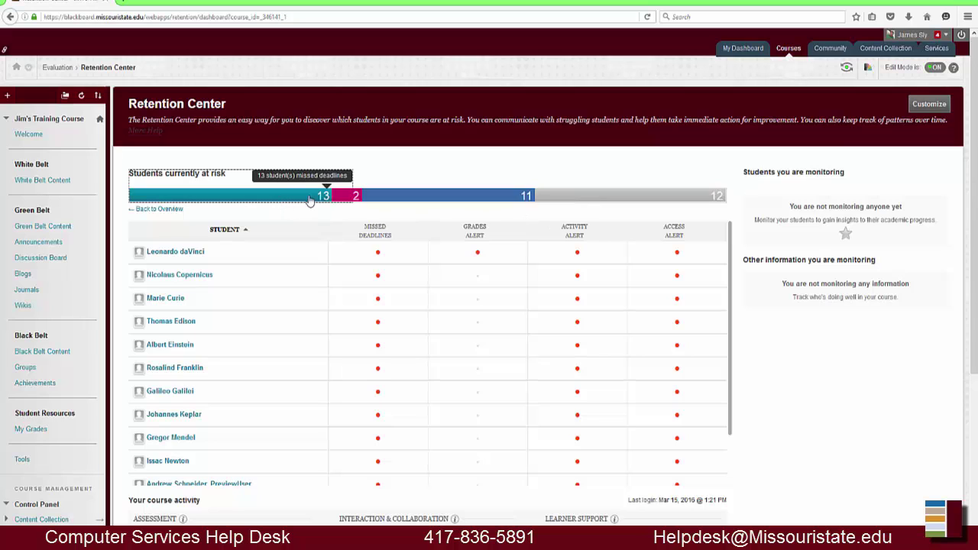
mouse_move(354, 196)
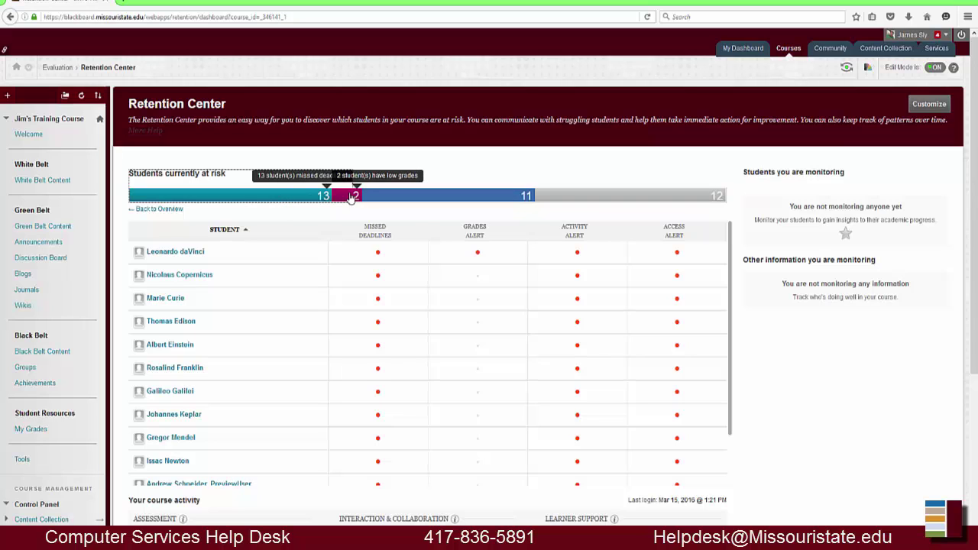
mouse_move(510, 199)
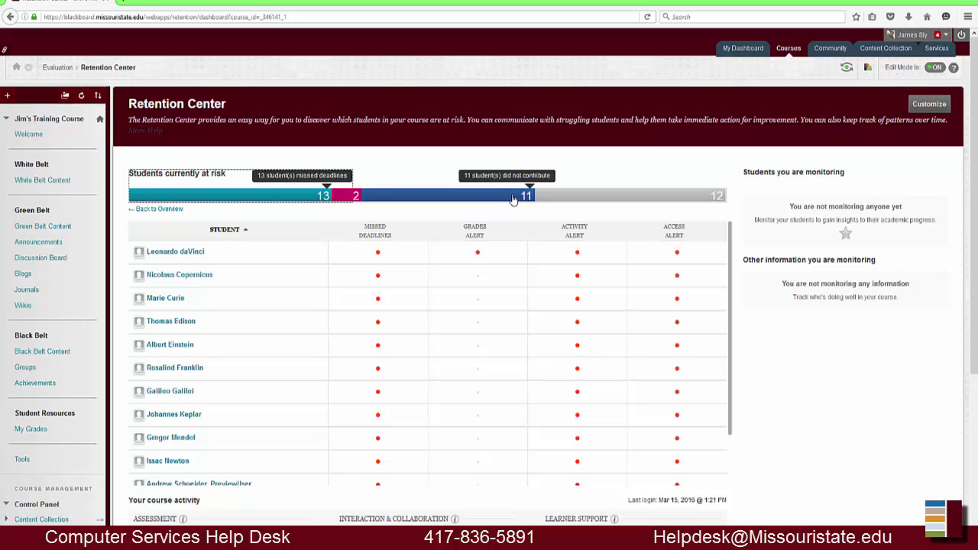
mouse_move(601, 200)
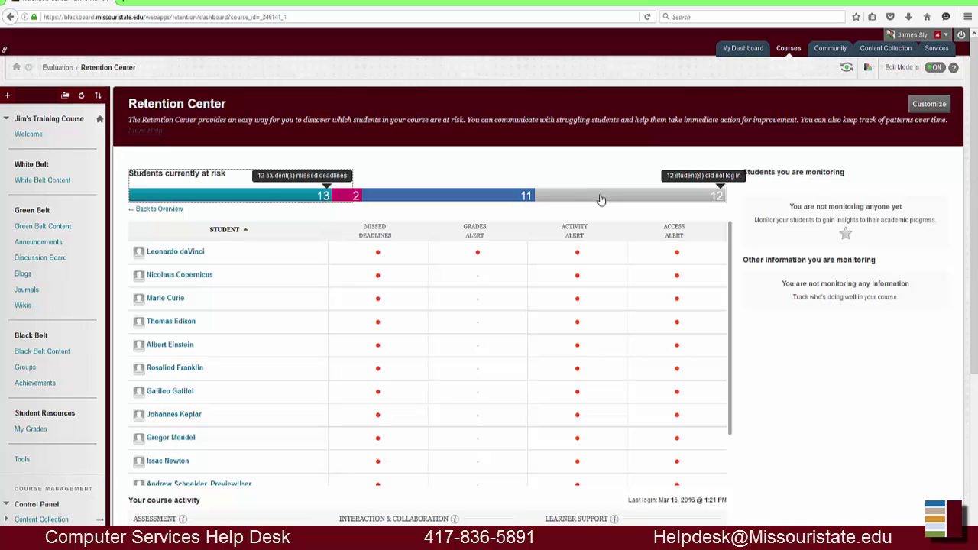
Start a notification to the students in the Access Alert segment of the risk bar
click(597, 198)
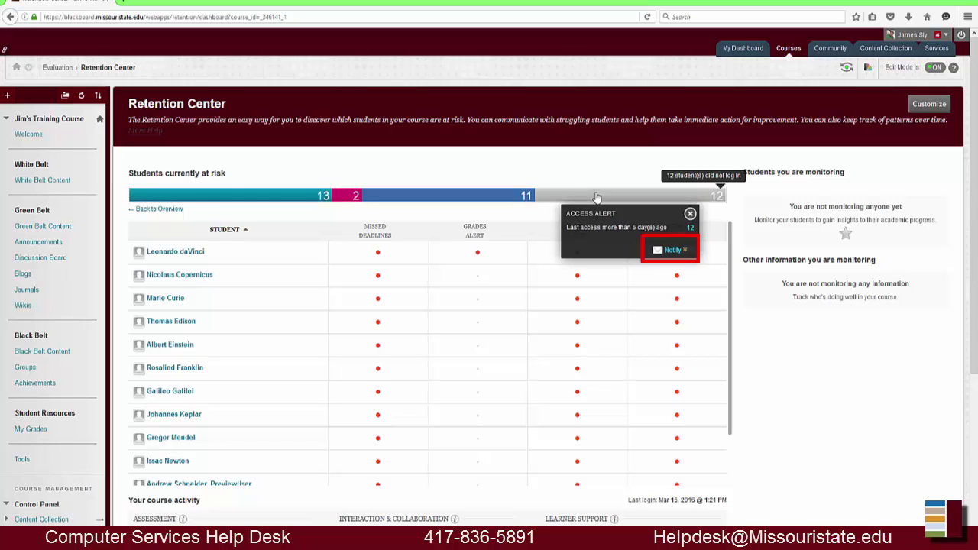
click(669, 250)
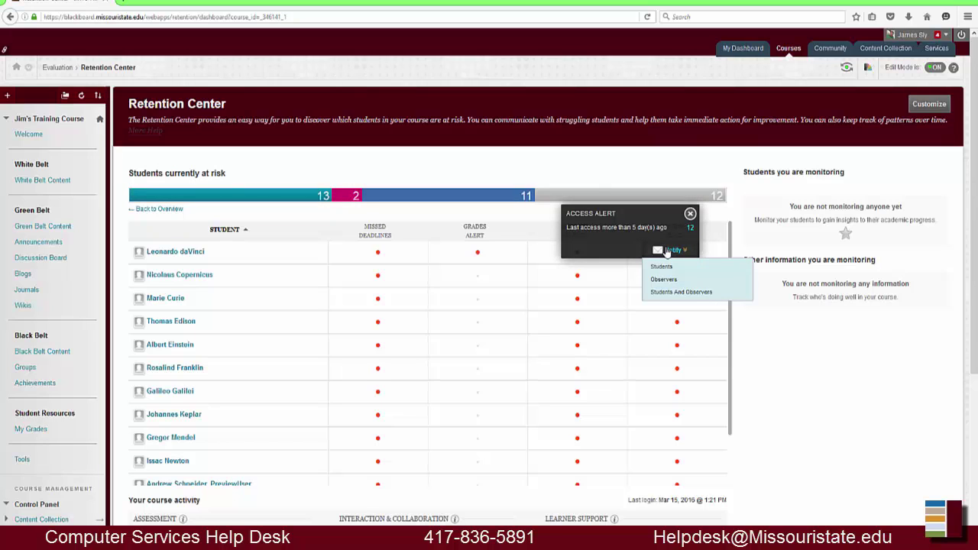
click(661, 266)
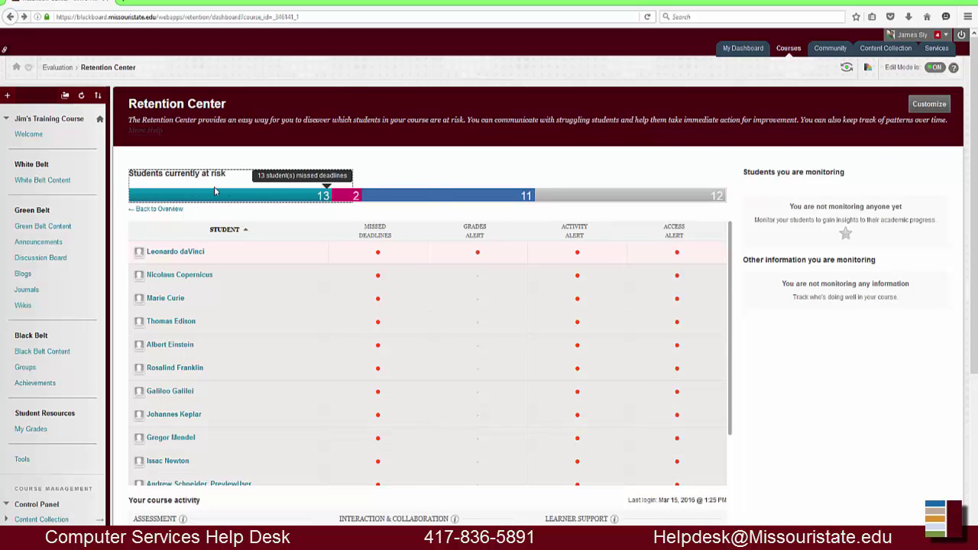
Return to the risk overview, view the students not at risk, and go back to the at-risk list
click(151, 211)
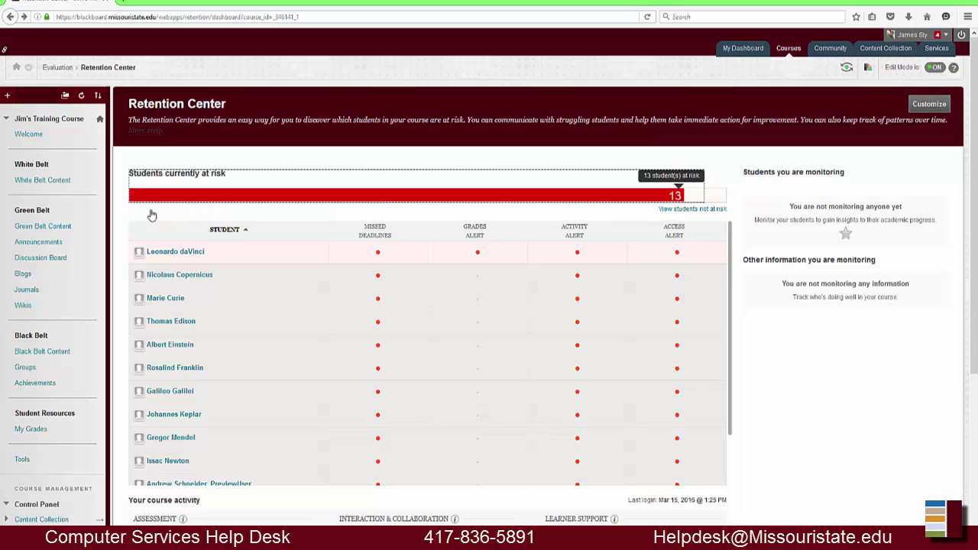
click(719, 209)
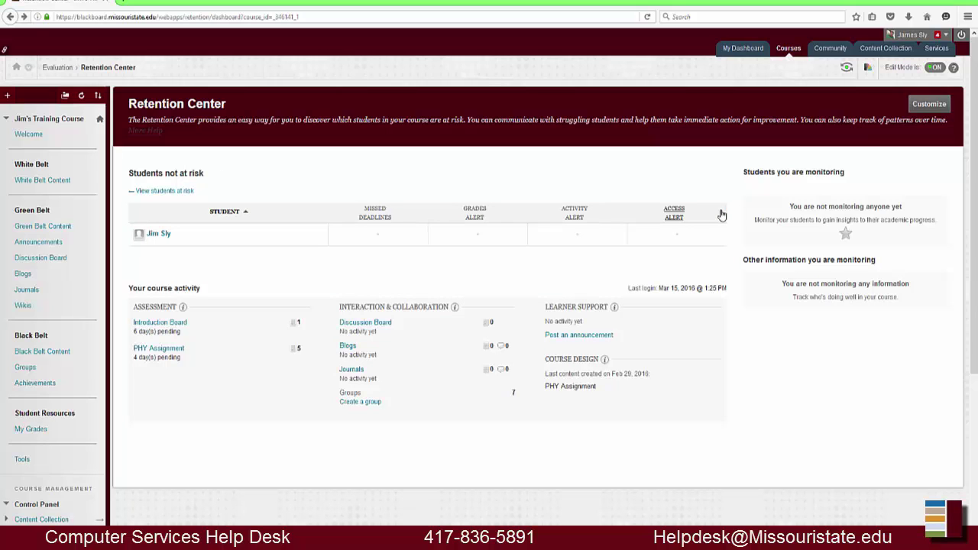
click(165, 191)
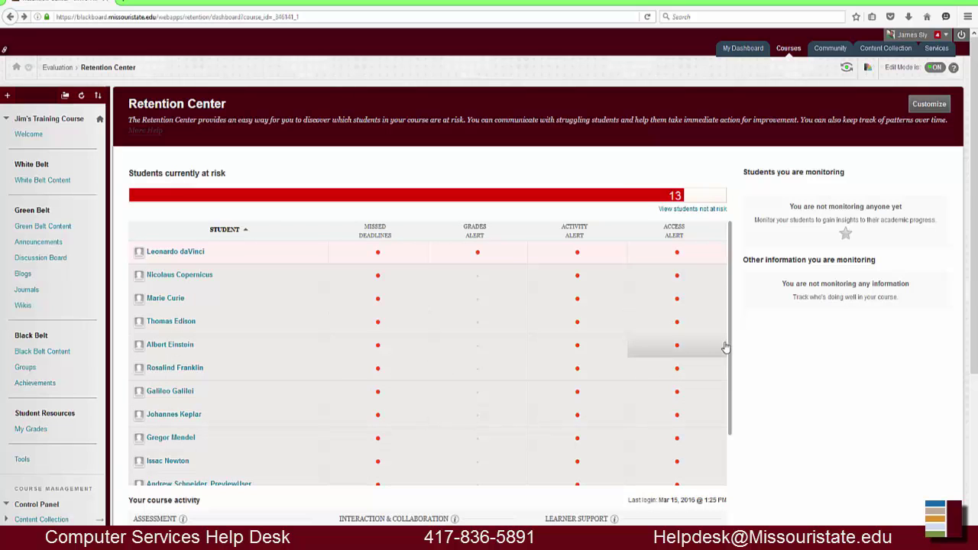
Open the at-risk preview user's retention status, turn on monitoring for that student, and return to the Retention Center
drag(729, 386, 729, 455)
click(236, 424)
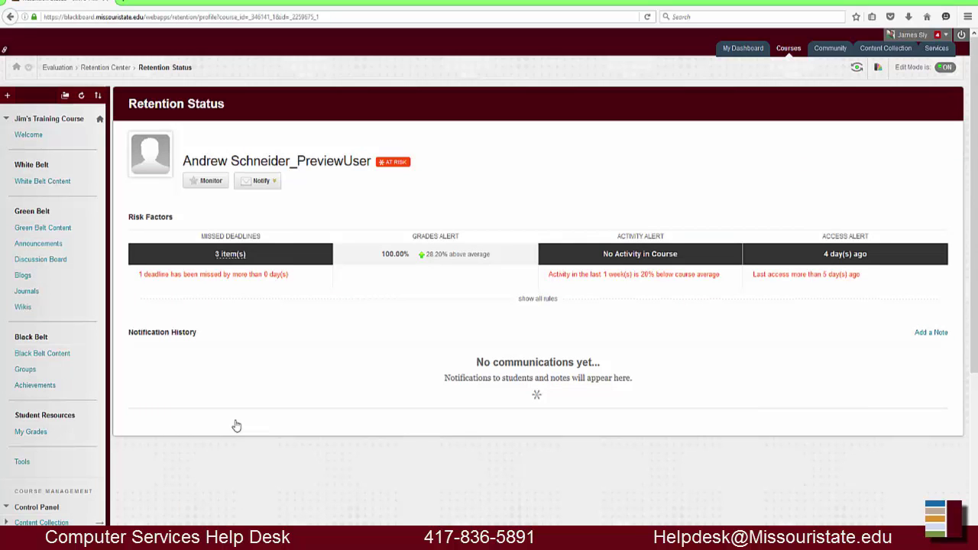
click(206, 180)
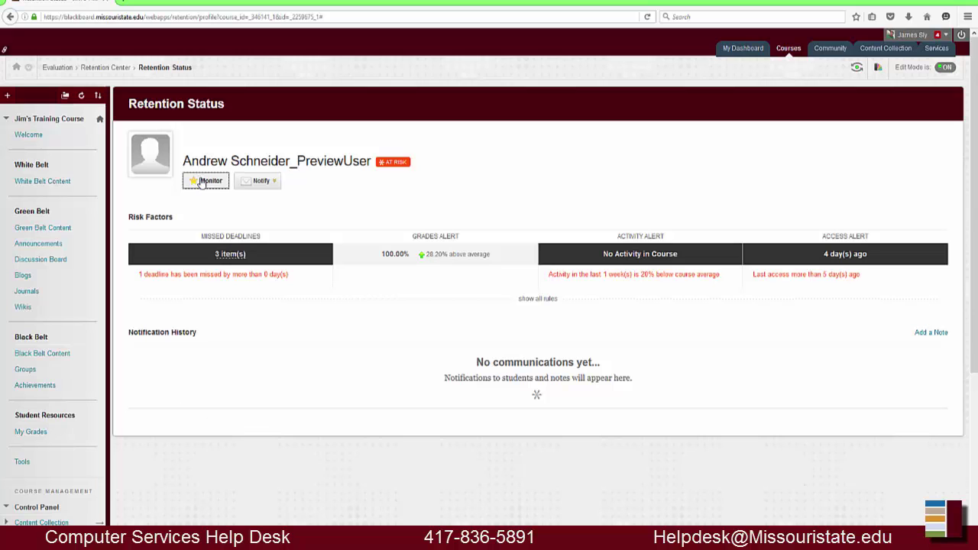
click(124, 70)
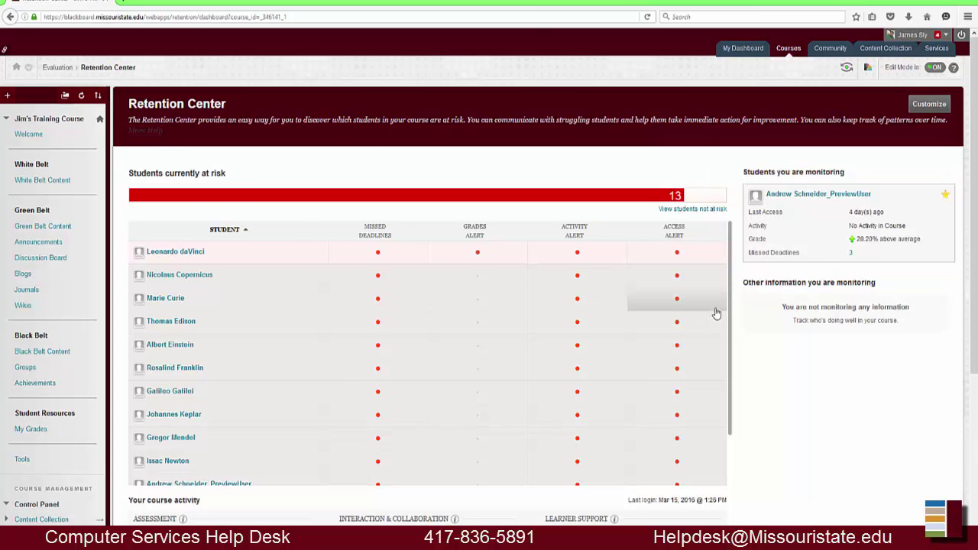
Reopen the preview user's retention status, start a notification email to that student, and cancel it
scroll(726, 298, down, 2)
click(207, 425)
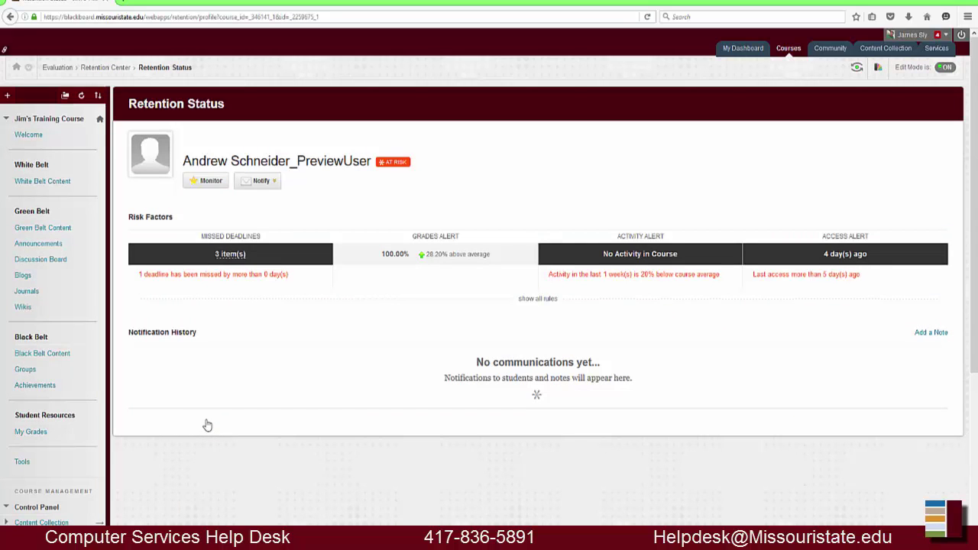
click(267, 180)
click(258, 200)
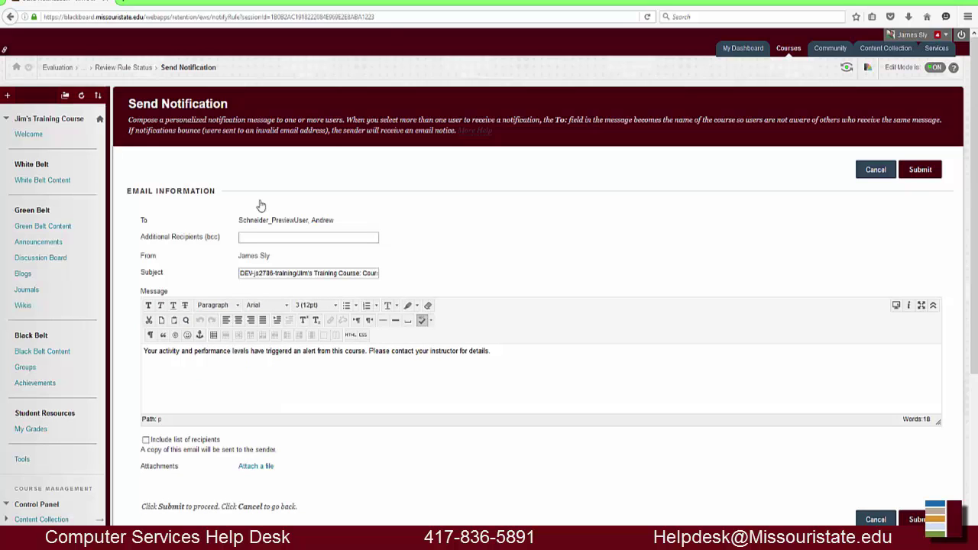
click(883, 173)
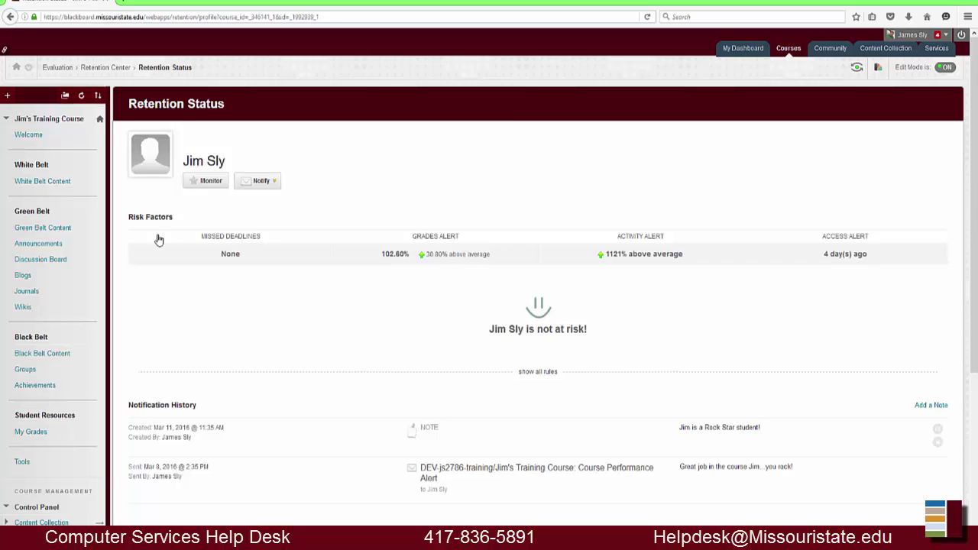
Save a note congratulating the student on the last exam in the notification history, and return to the Retention Center
click(931, 406)
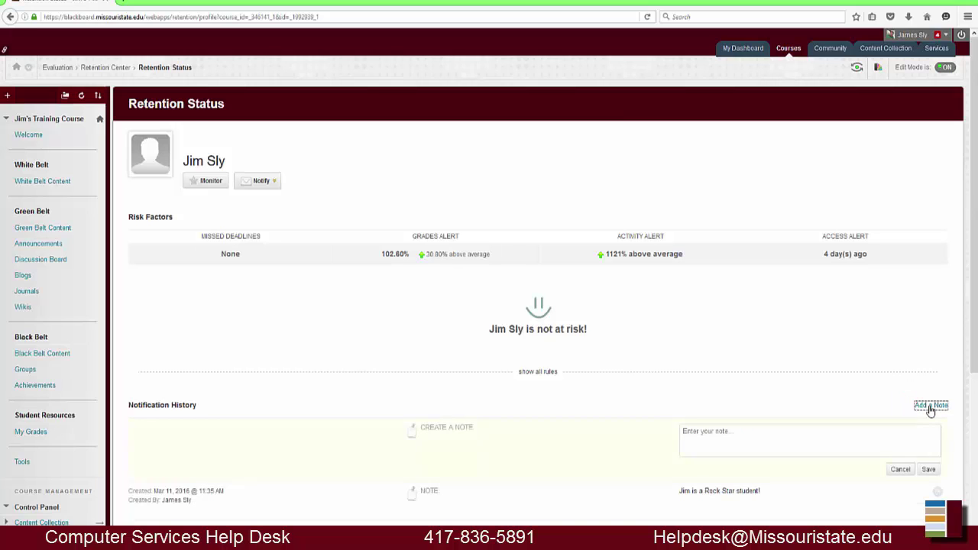
click(838, 440)
text(Way to go on that last exam Jim!)
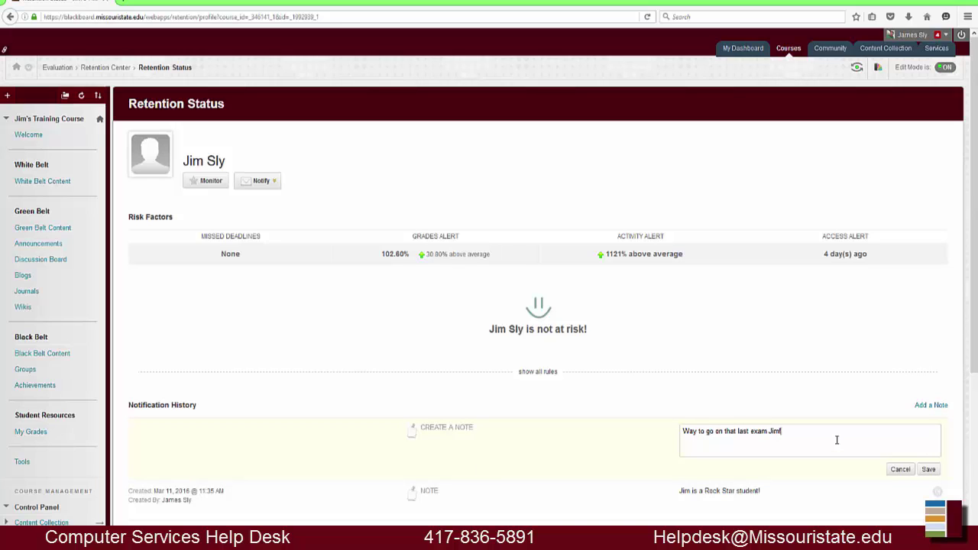
click(929, 469)
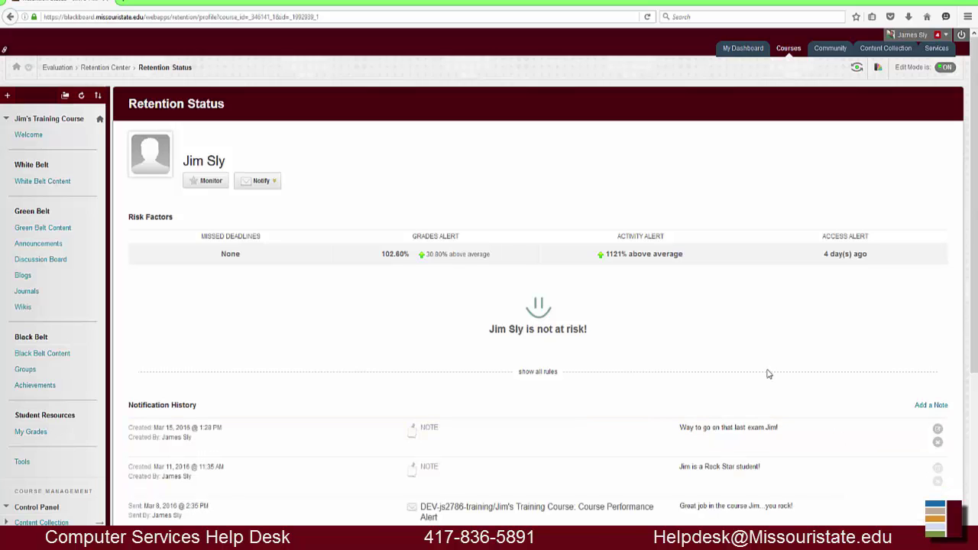
click(99, 68)
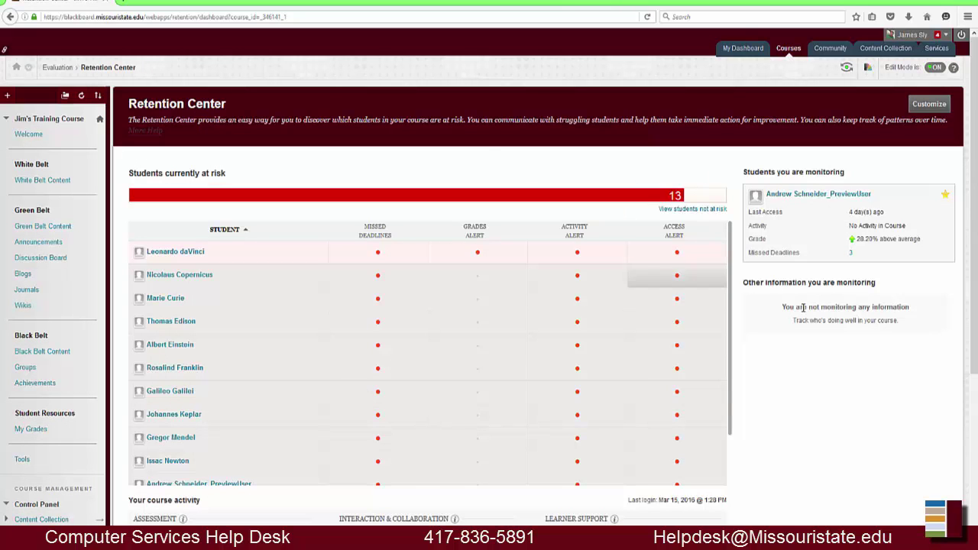
Review the course activity summary below the at-risk list, including the explanation of the Assessment section
scroll(975, 320, down, 5)
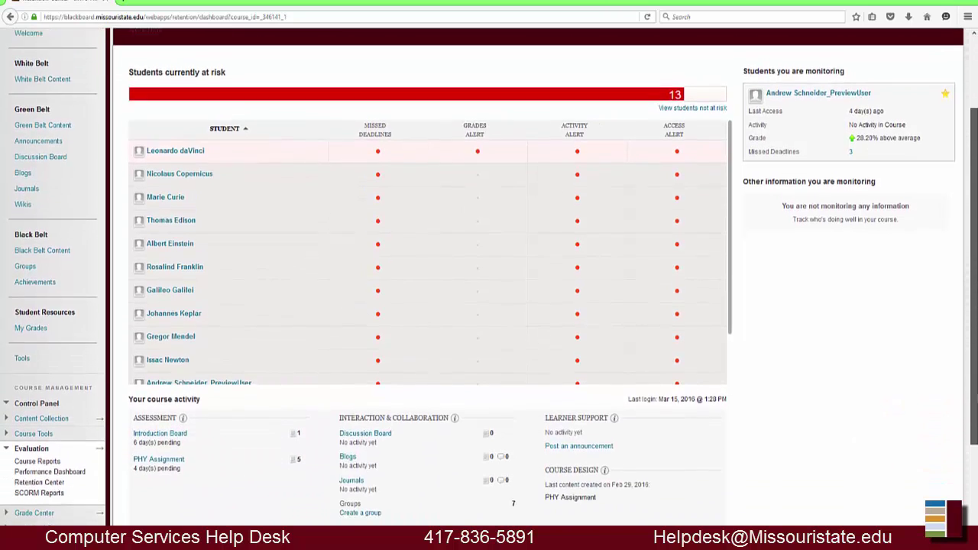
scroll(975, 428, down, 1)
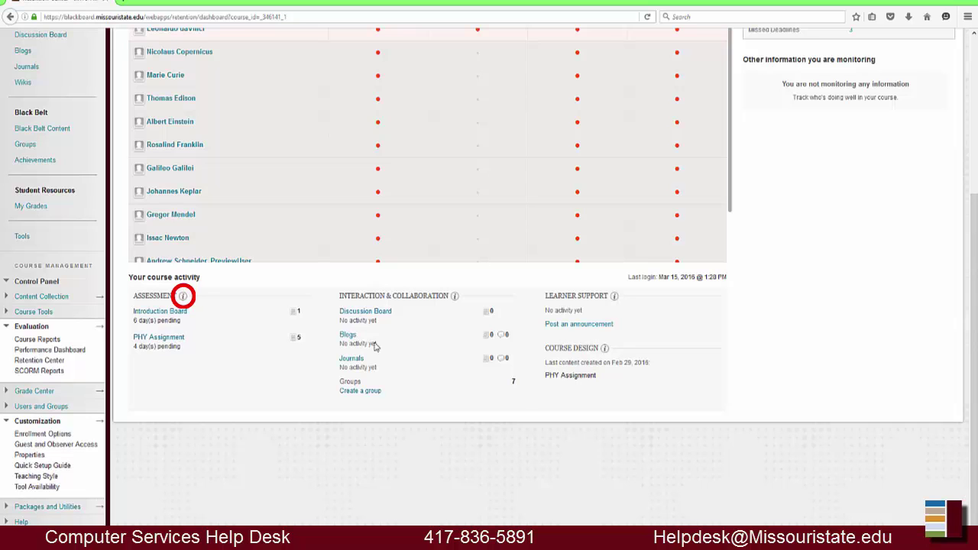
mouse_move(183, 299)
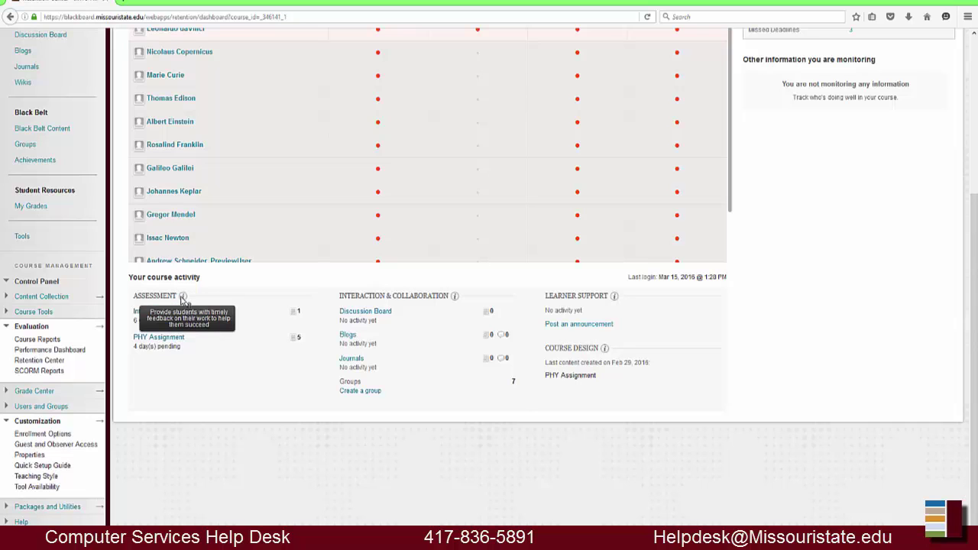
scroll(974, 329, up, 1)
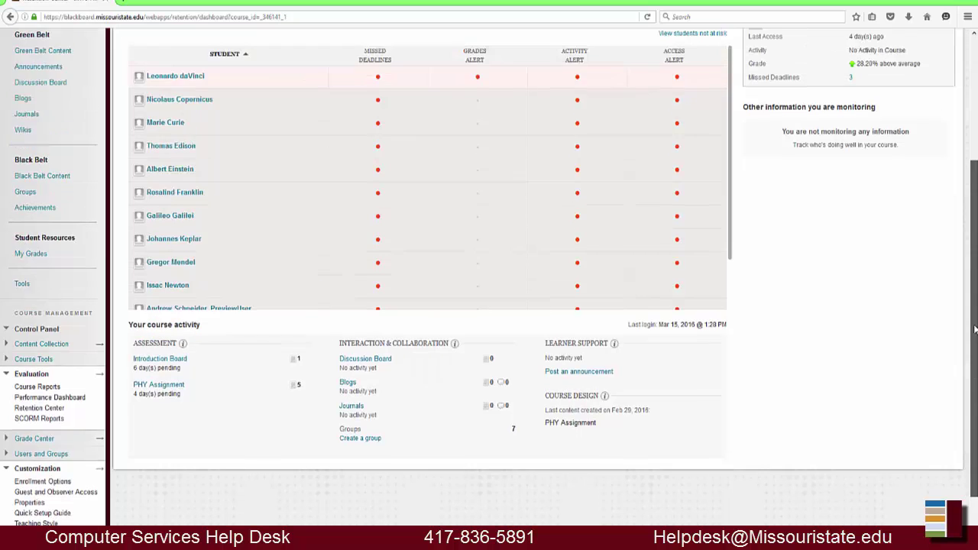
drag(975, 329, 975, 207)
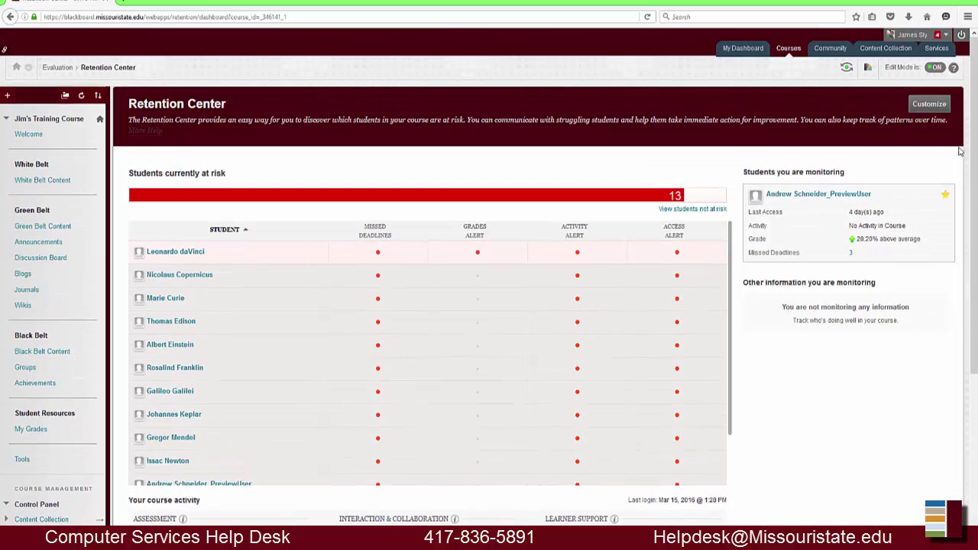
Customize the Default Grade Rule to trigger when the grade is below the average by 10%, and submit the change
click(931, 106)
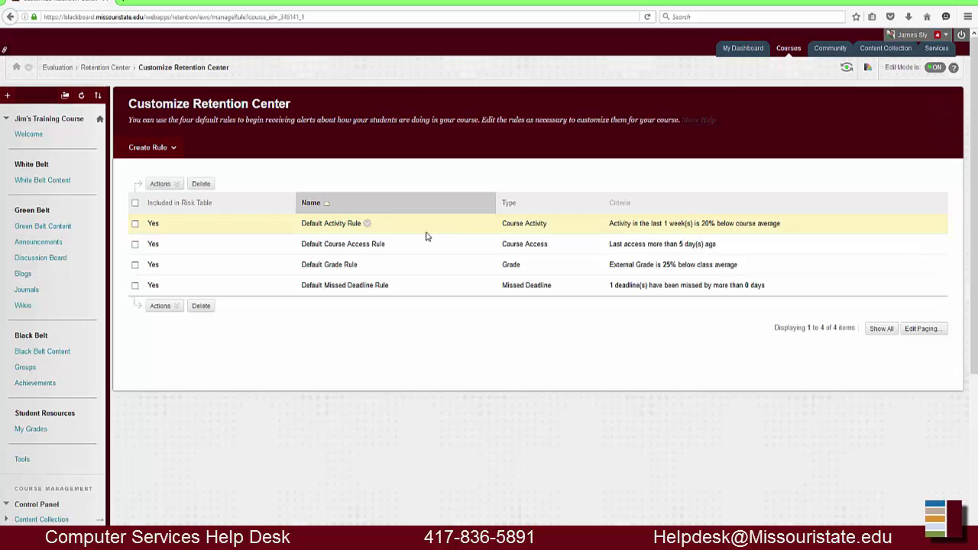
click(364, 265)
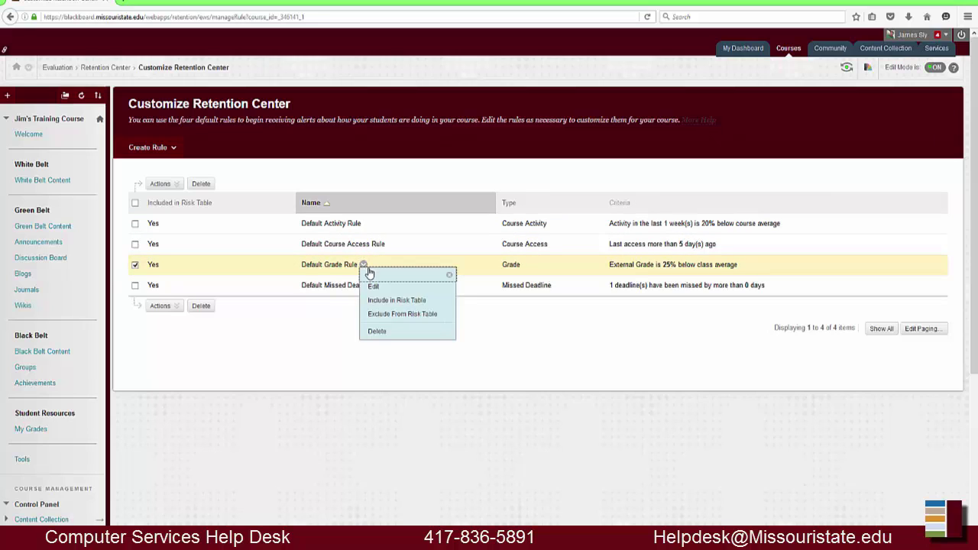
click(385, 285)
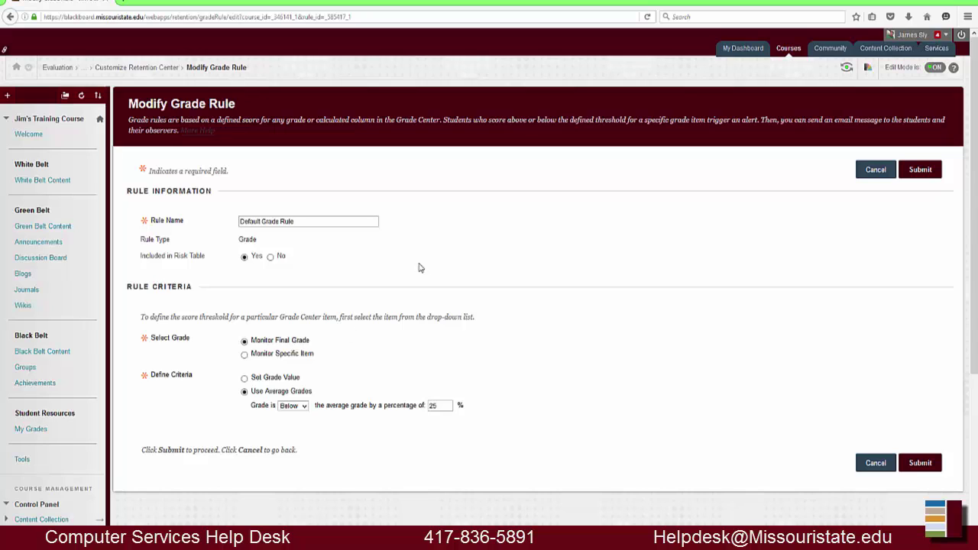
click(302, 405)
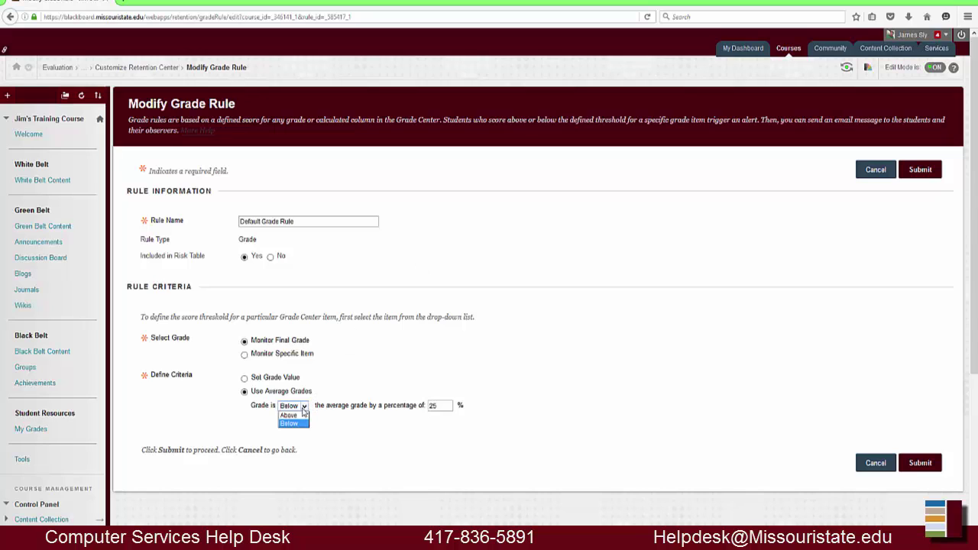
click(350, 424)
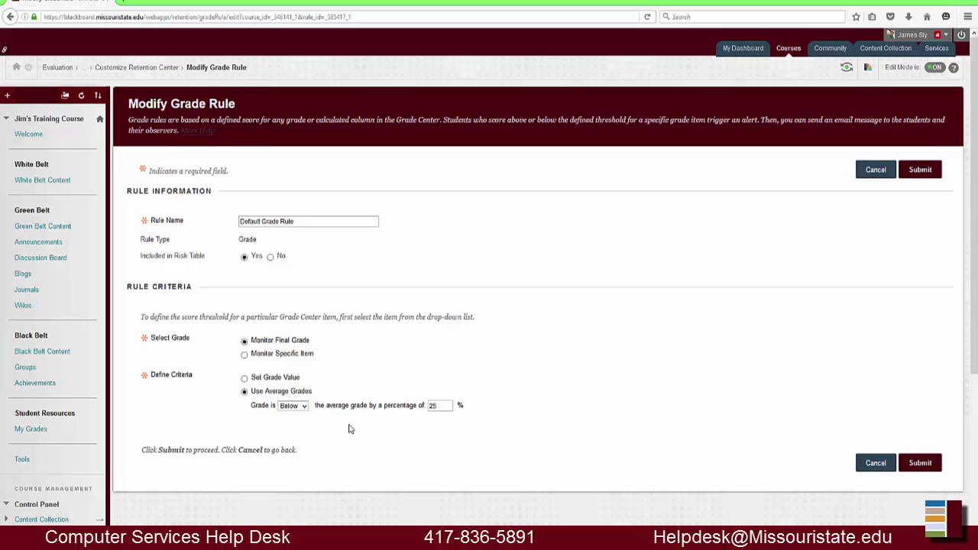
drag(447, 406, 426, 406)
text(10)
click(914, 468)
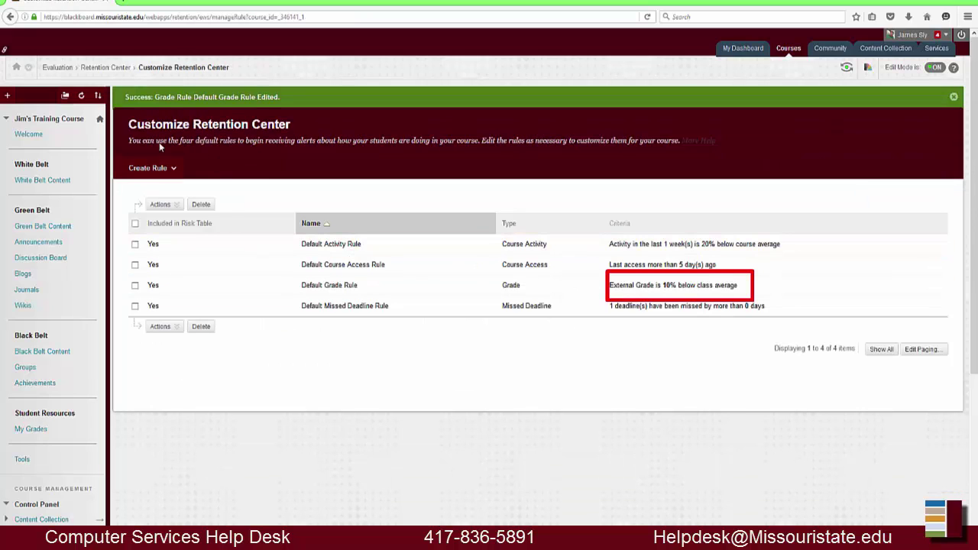
Create a grade rule named "A Students", excluded from the risk table, for final grades above 90 percent, and return to the Retention Center
click(162, 168)
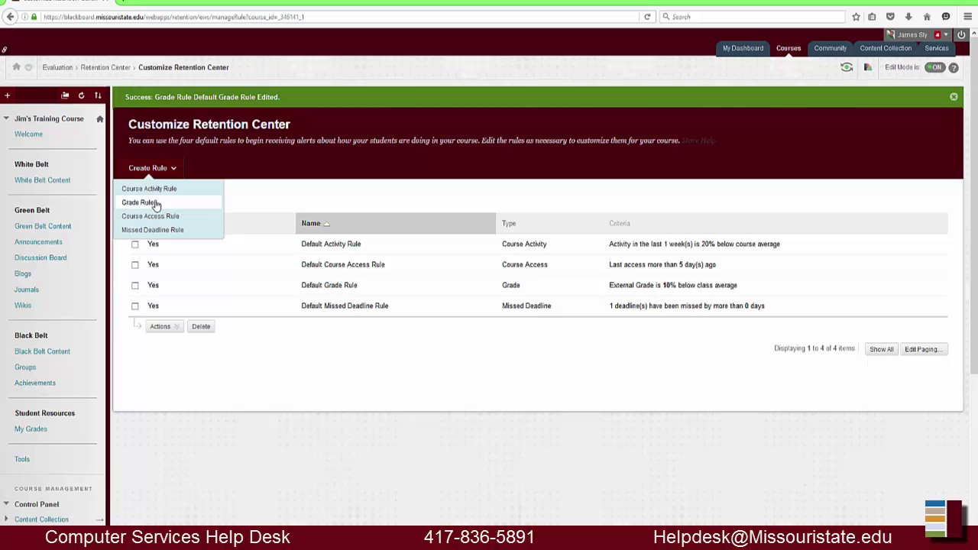
click(155, 203)
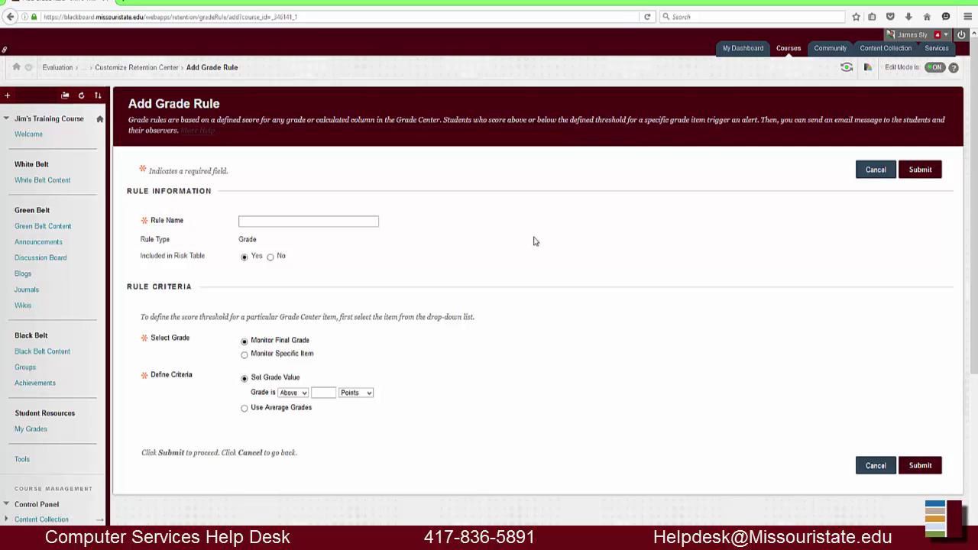
click(252, 219)
text(A Students)
click(270, 257)
click(270, 258)
click(320, 393)
text(90)
click(368, 393)
click(364, 413)
click(915, 467)
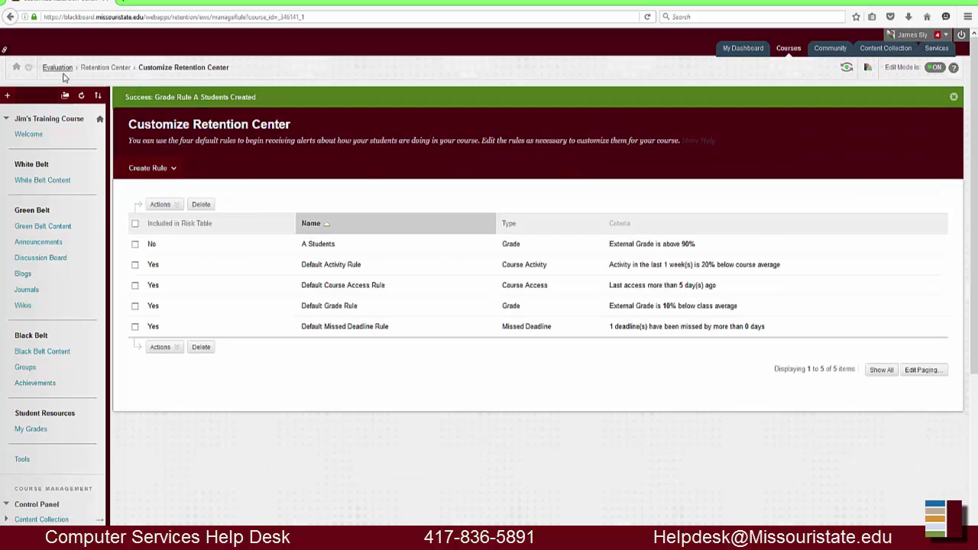
click(104, 70)
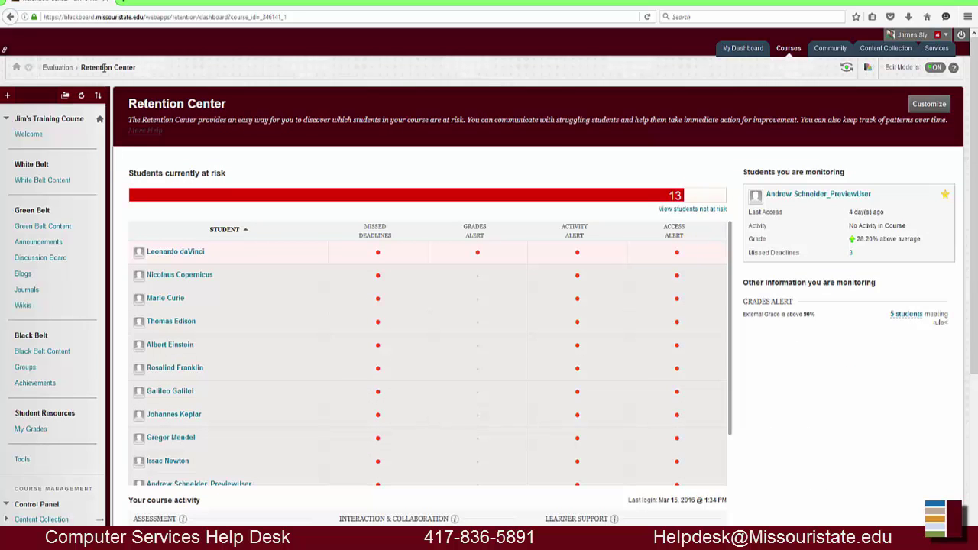
Draft a notification reading "Great job in the class!" to the students meeting the above-90% grade rule, and leave it without submitting
click(903, 318)
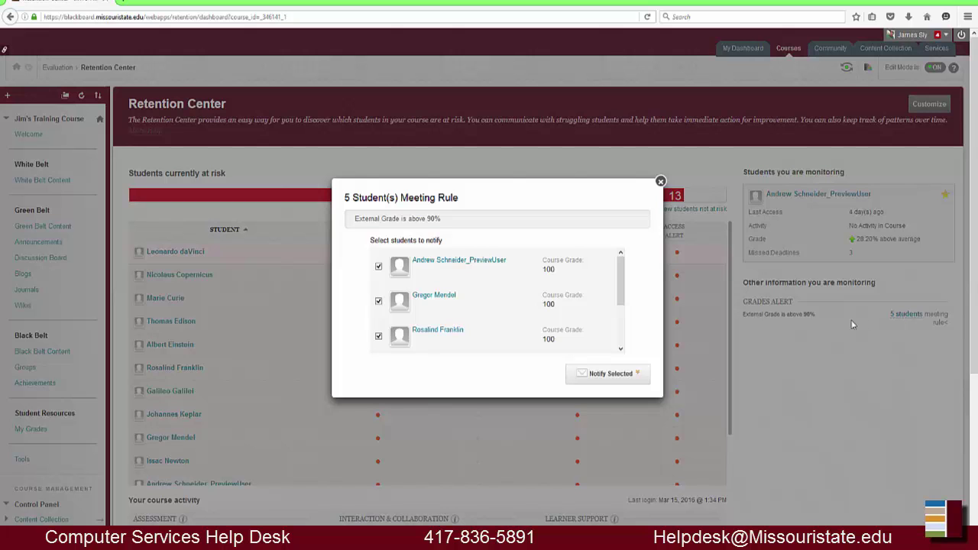
click(641, 374)
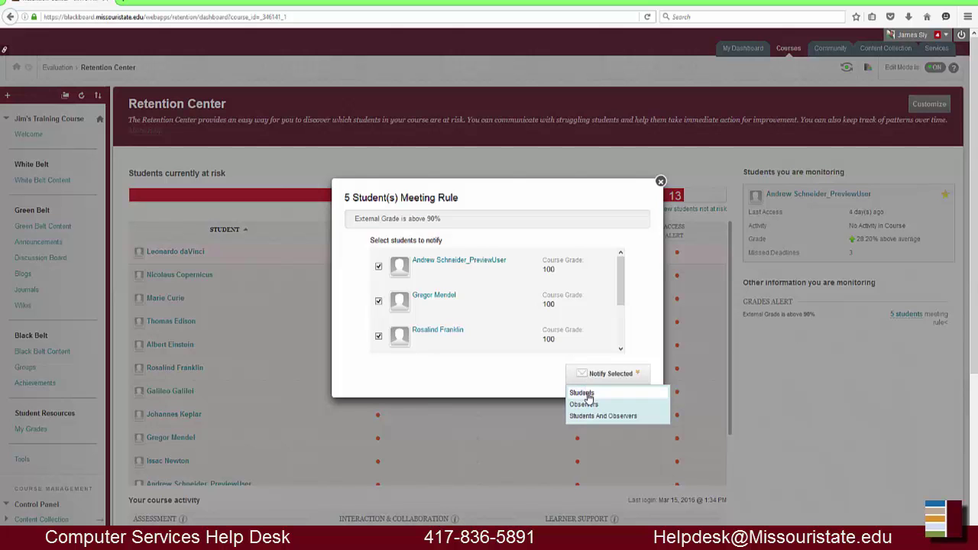
click(582, 394)
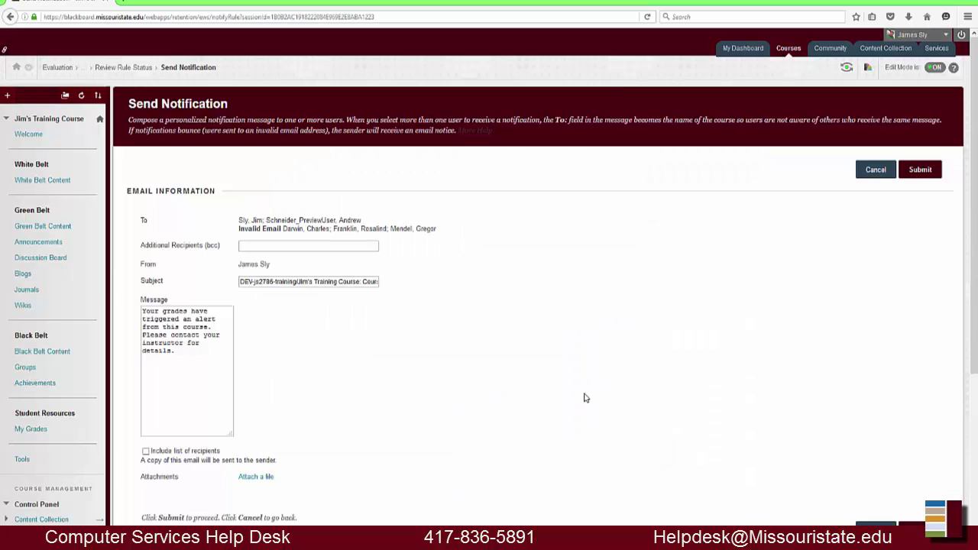
triple_click(431, 365)
text(Great job in the class!)
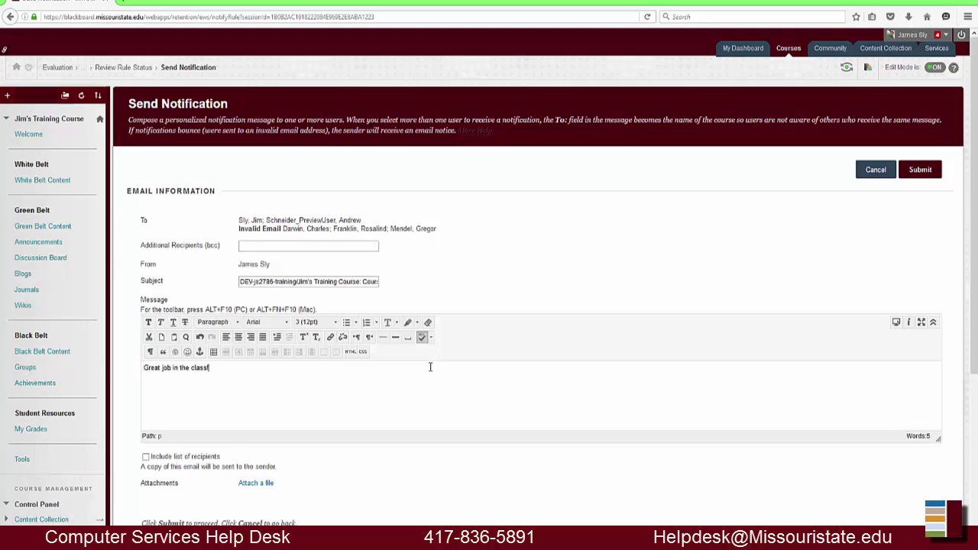
click(112, 69)
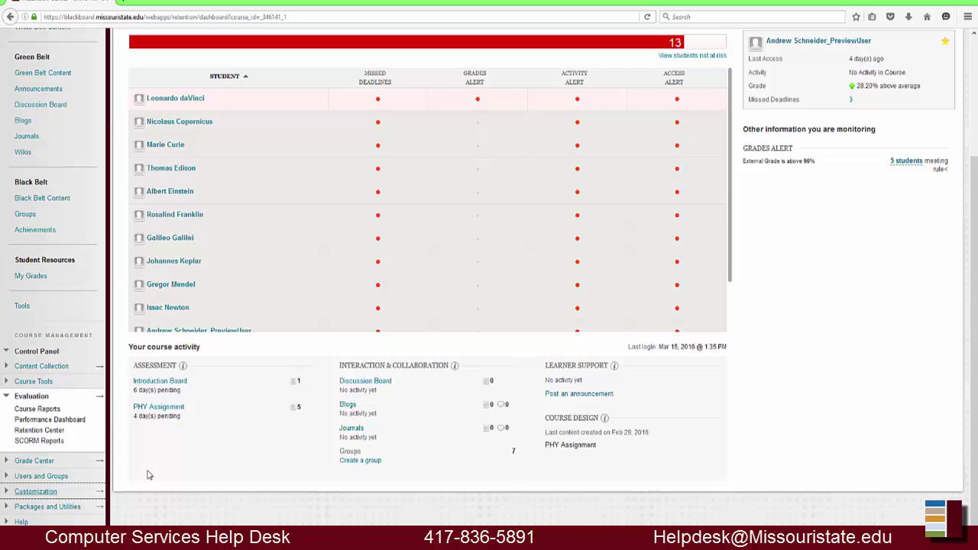
Open the Performance Dashboard and sort the user table by last name in descending order
click(74, 421)
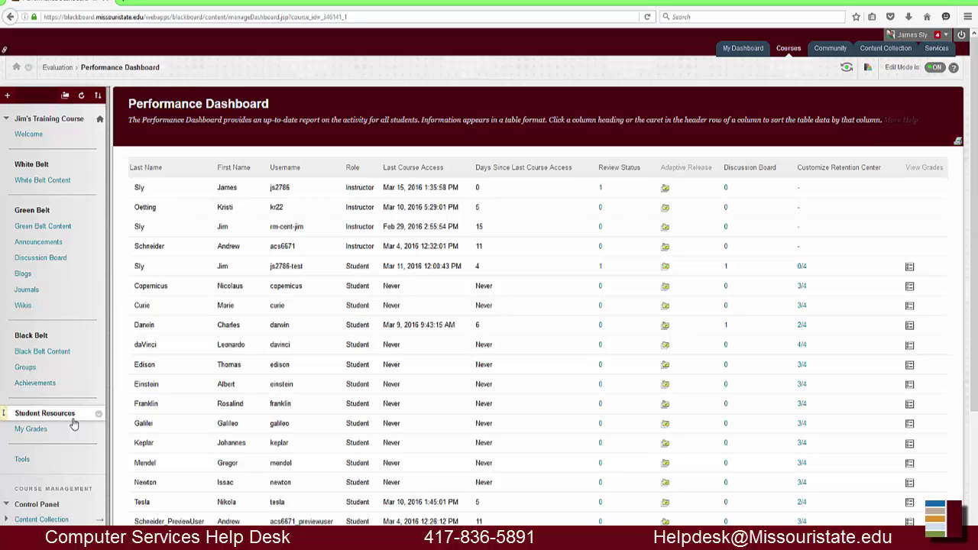
click(148, 169)
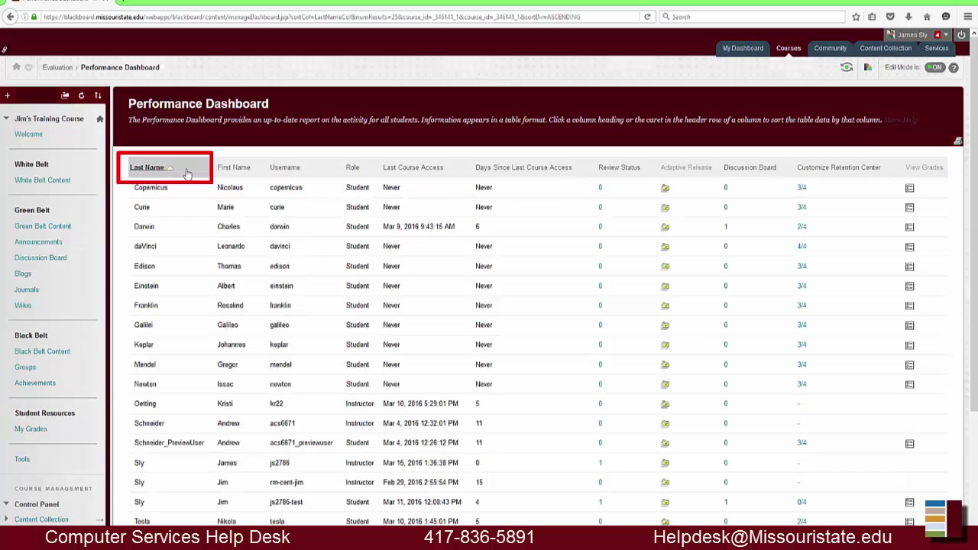
click(173, 170)
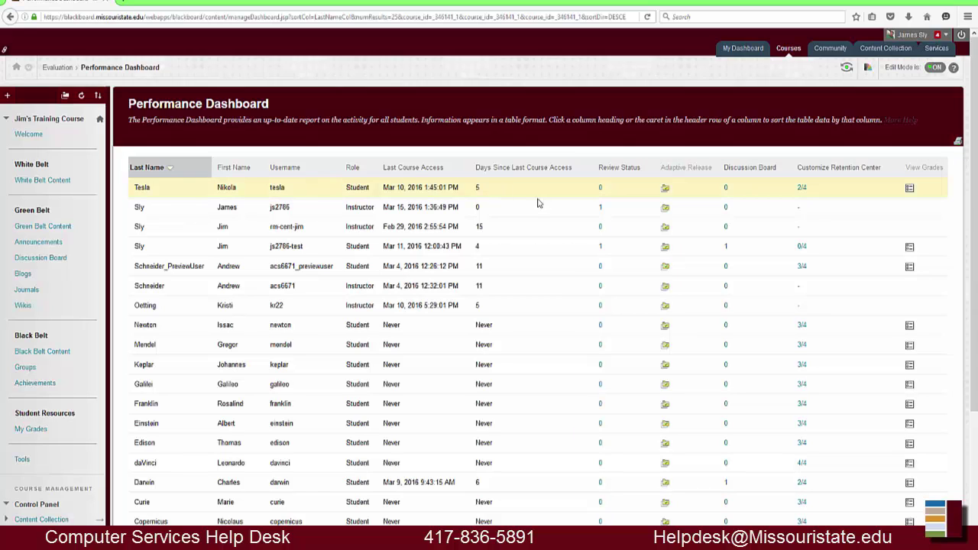
View the review status details of the instructor with one reviewed item, and return to the Performance Dashboard
click(600, 207)
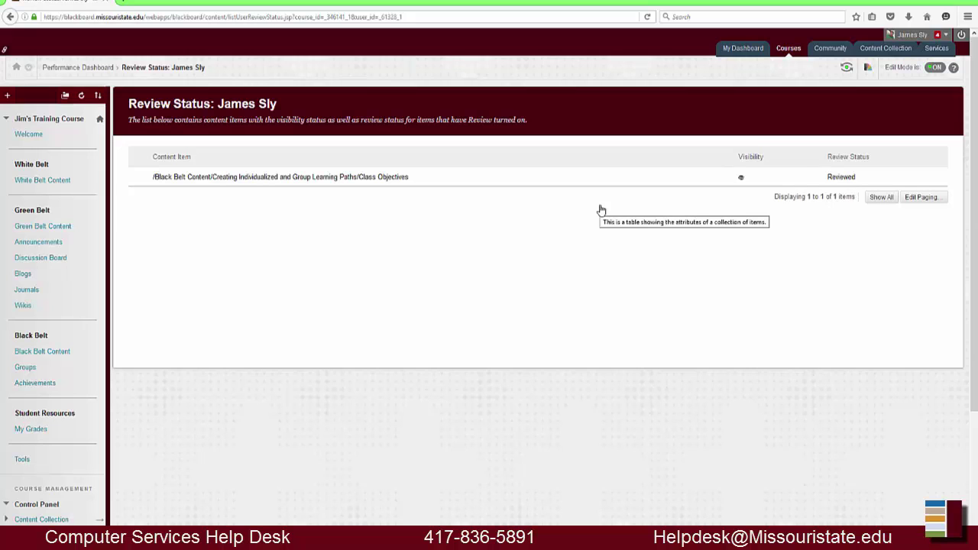
click(100, 68)
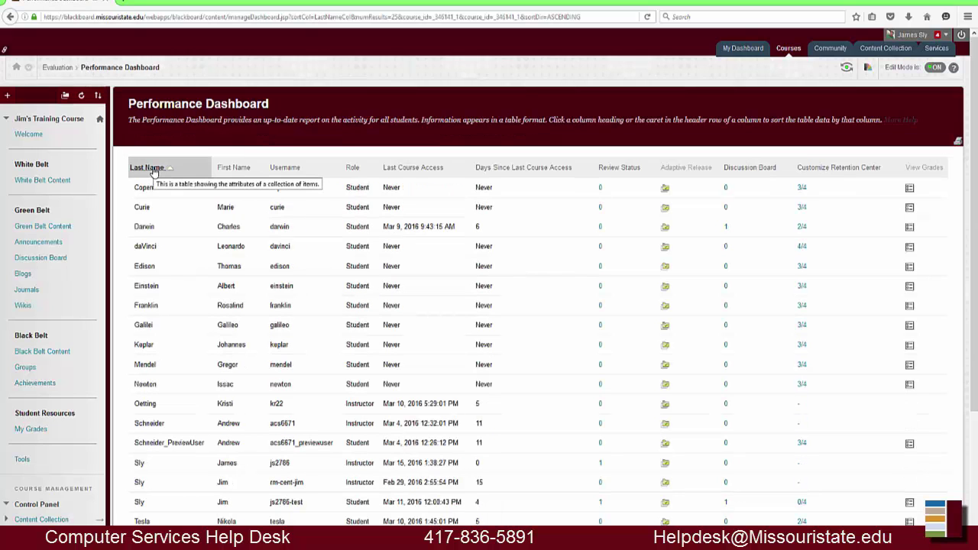
Examine Darwin's adaptive release course map through to its visibility legend, close it, and open that student's discussion board details
click(665, 227)
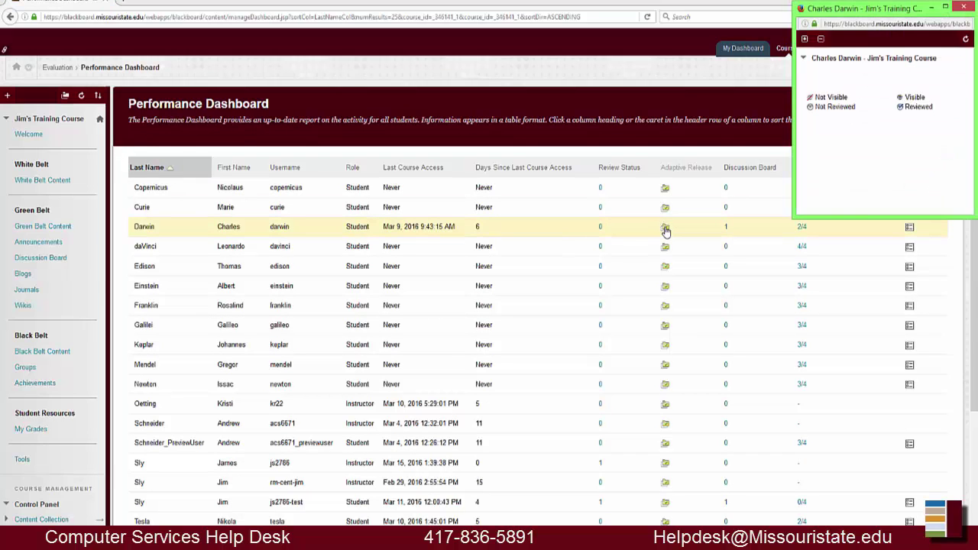
drag(776, 253, 693, 498)
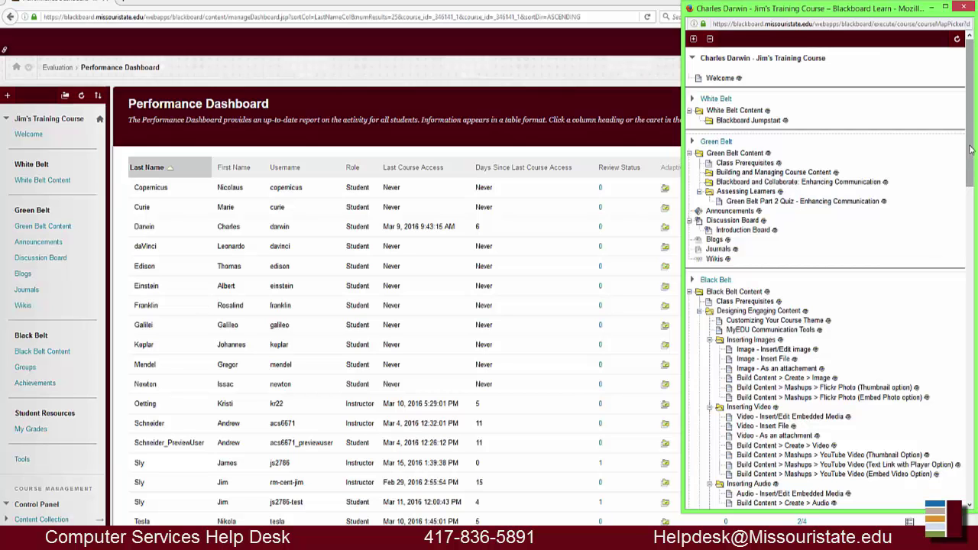
drag(971, 150, 975, 264)
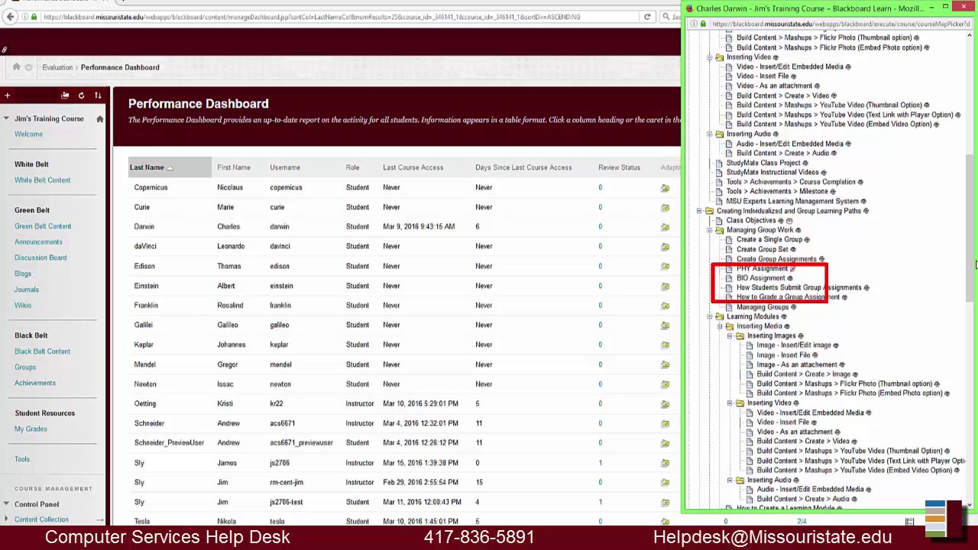
drag(975, 264, 969, 517)
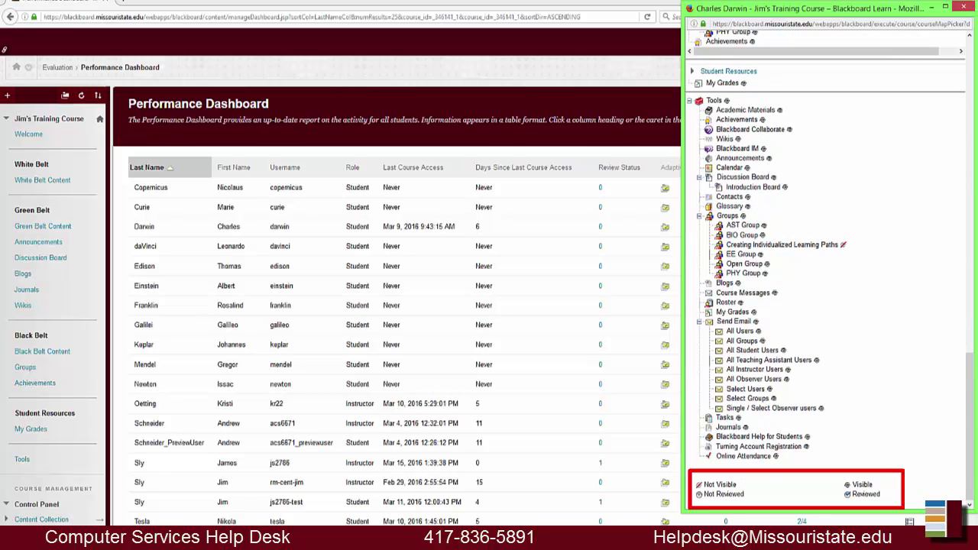
click(966, 9)
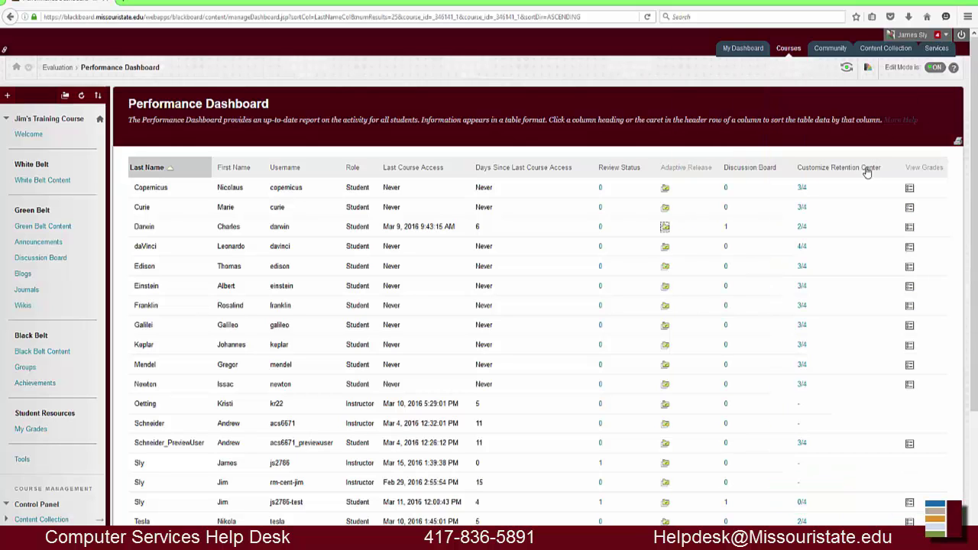
click(726, 227)
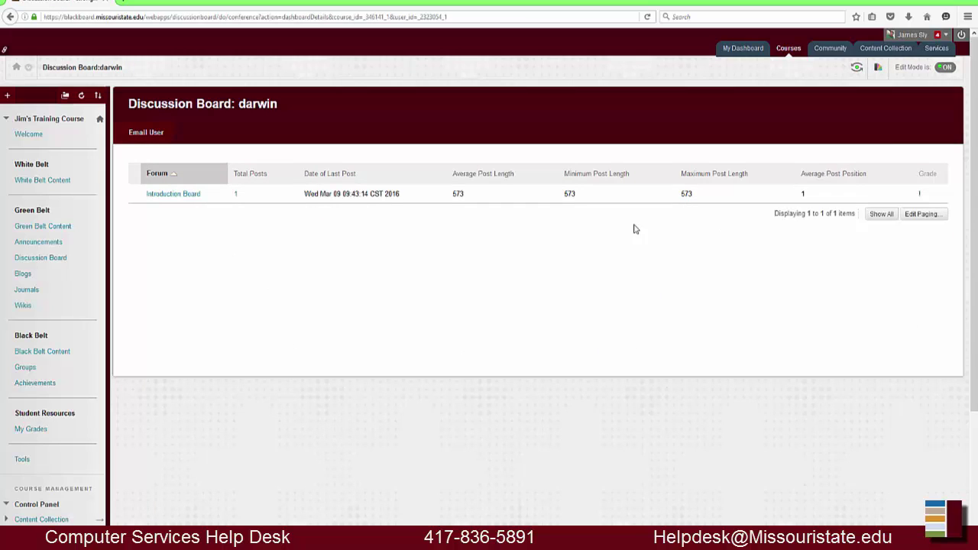
Read Darwin's collected posts in the Introduction Board forum and return to the Performance Dashboard
click(172, 197)
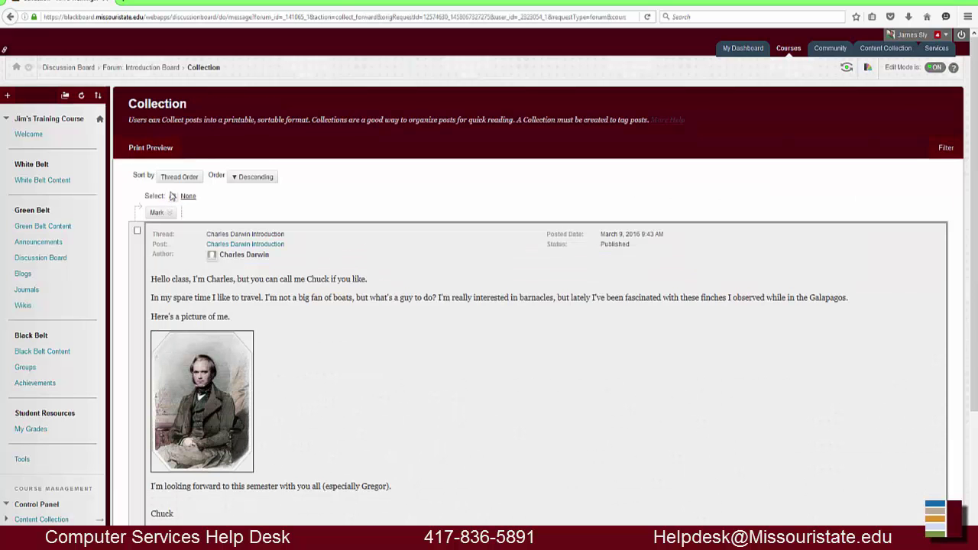
key(alt+Left)
key(alt+Left)
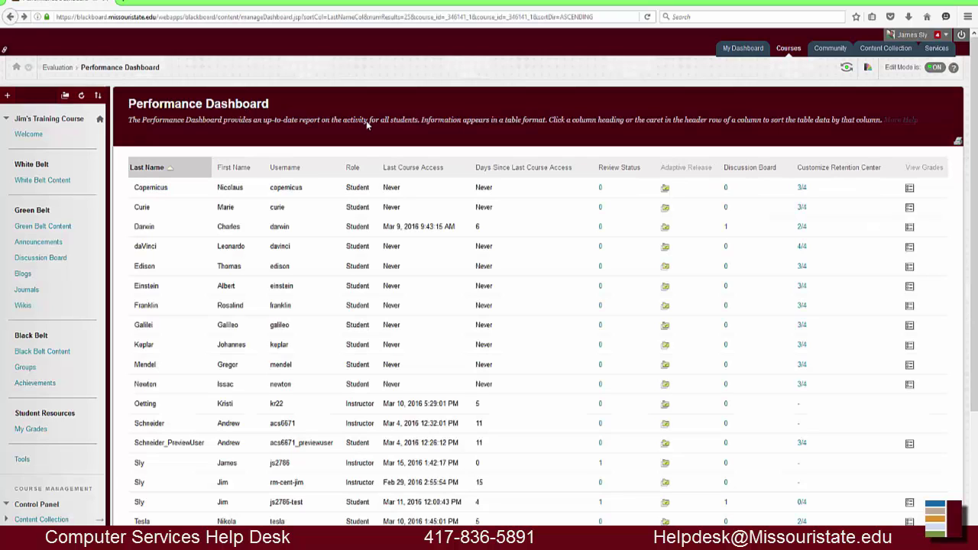
View Darwin's retention status from the Performance Dashboard, return, and open the Full Grade Center through Copernicus's grades entry
click(803, 229)
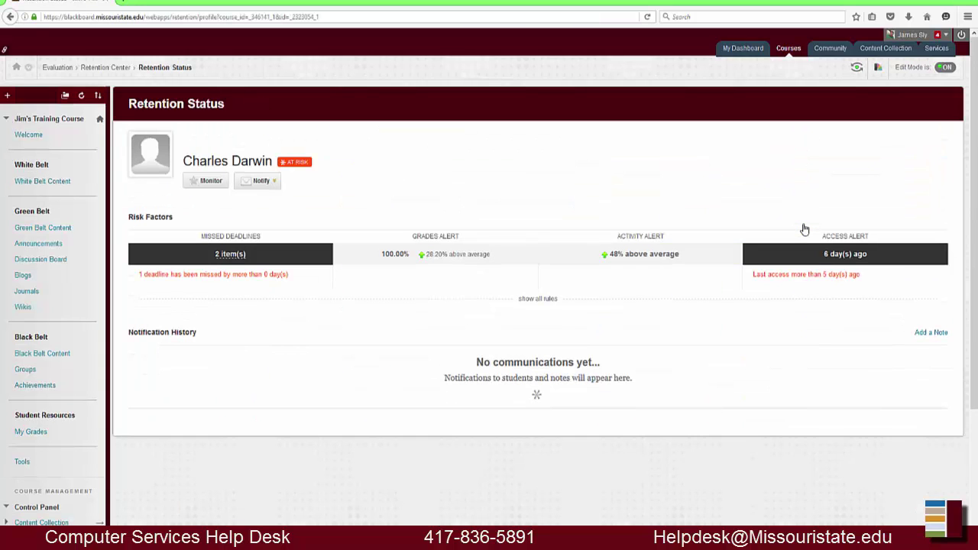
click(10, 19)
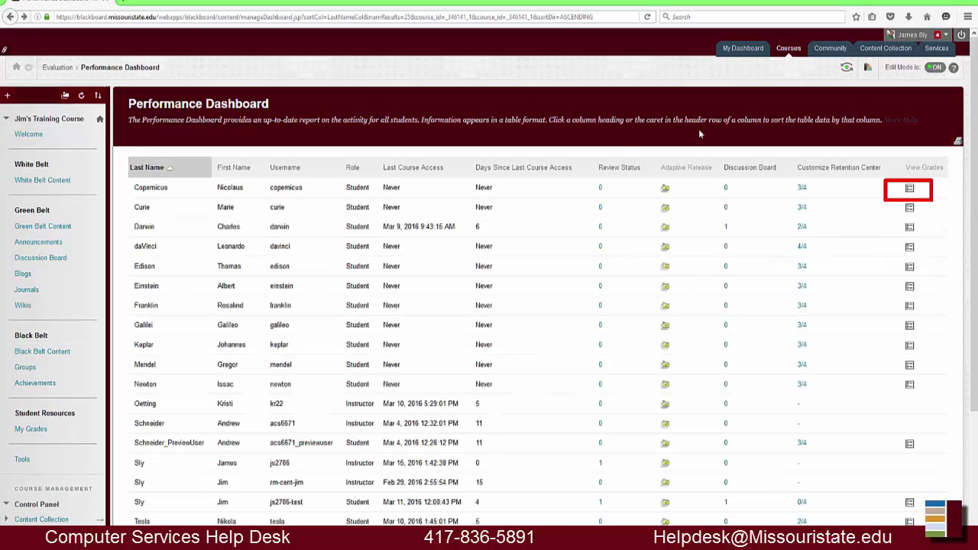
click(909, 190)
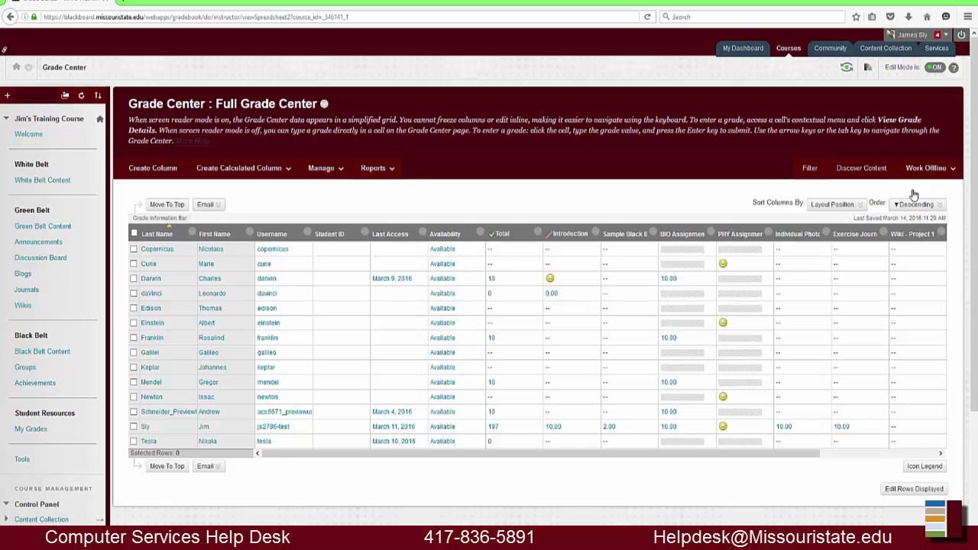
Open the Course Reports under Evaluation and examine the available reports through to User Activity in Groups
scroll(128, 325, down, 4)
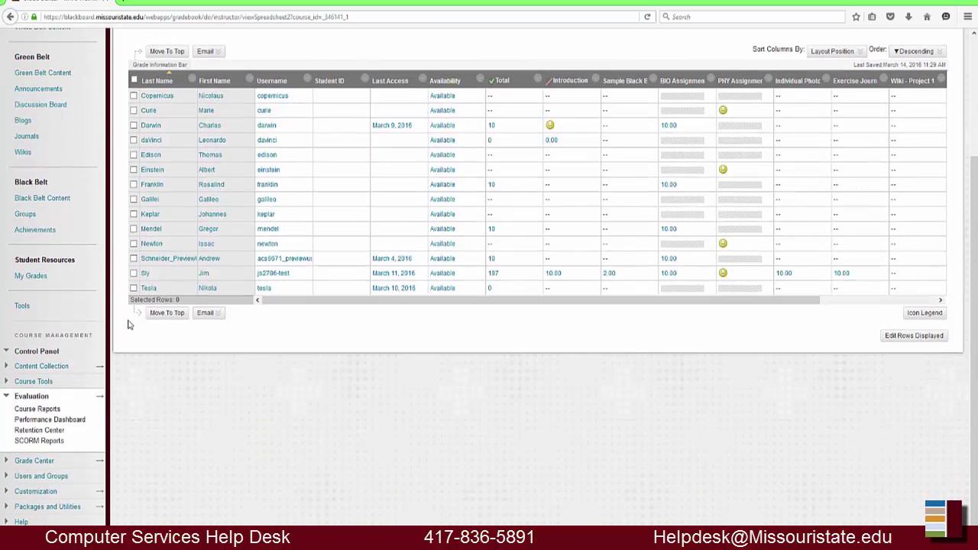
click(42, 410)
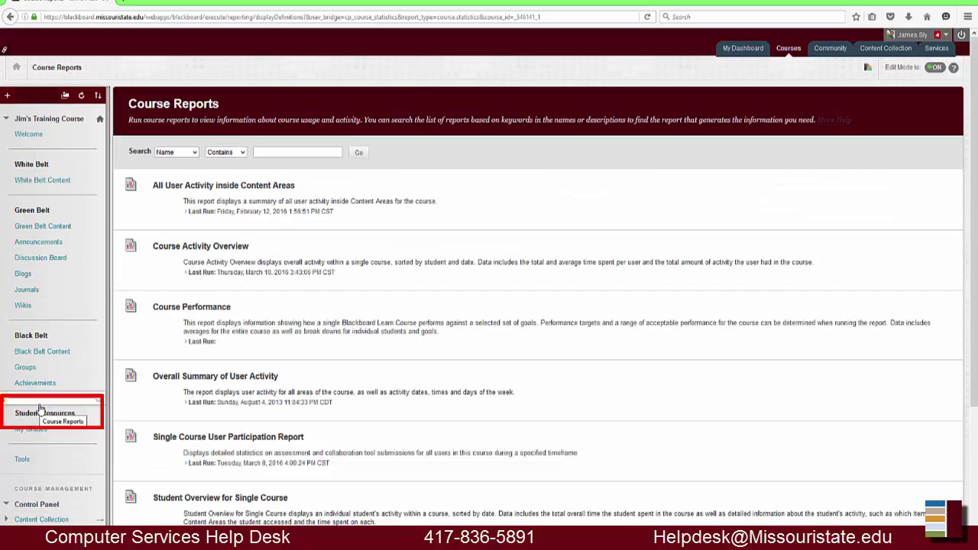
drag(41, 409, 40, 409)
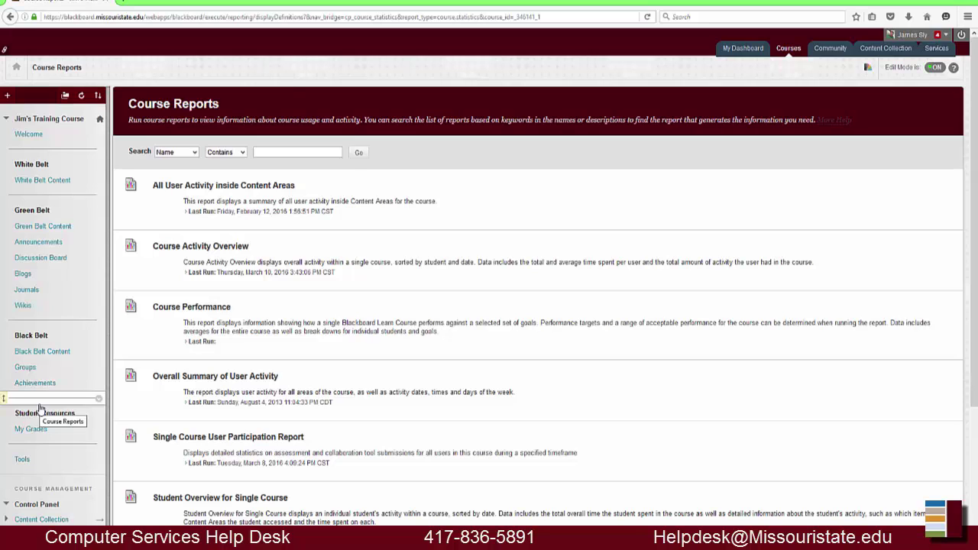
scroll(535, 436, down, 2)
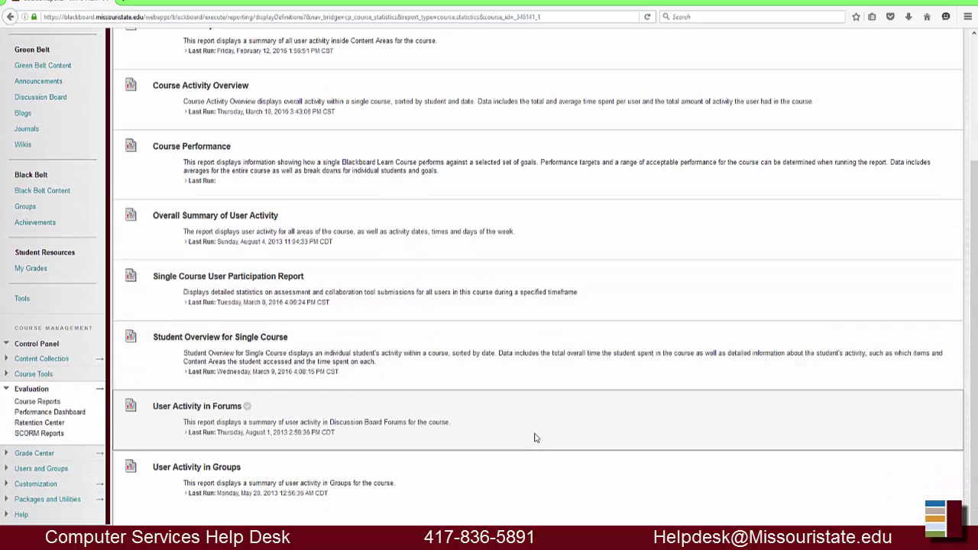